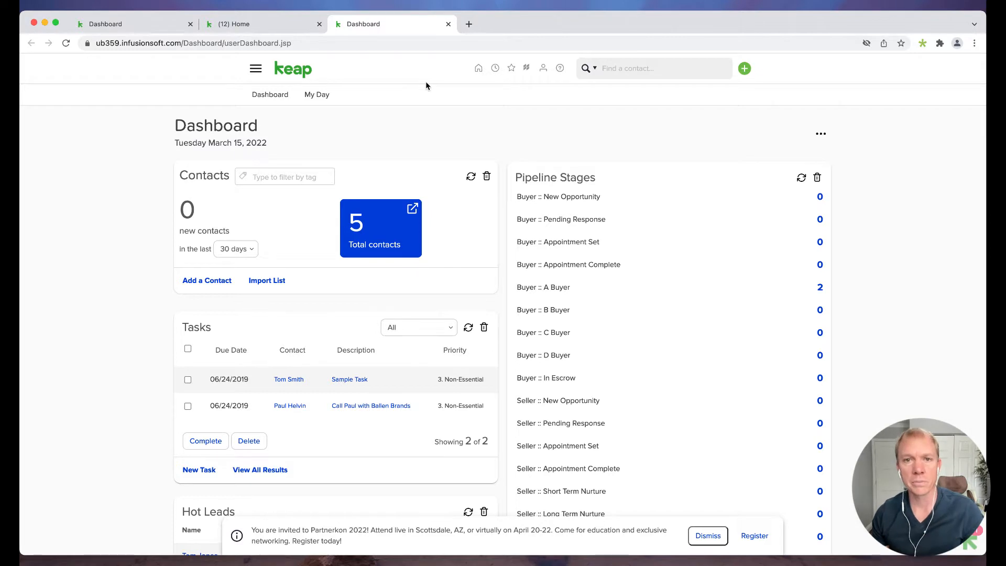
click(246, 24)
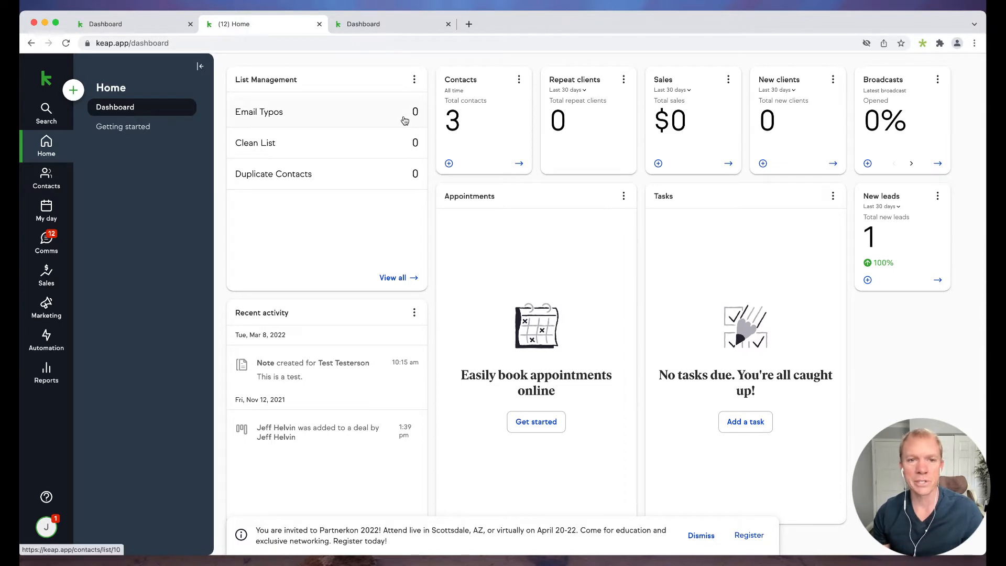
click(375, 27)
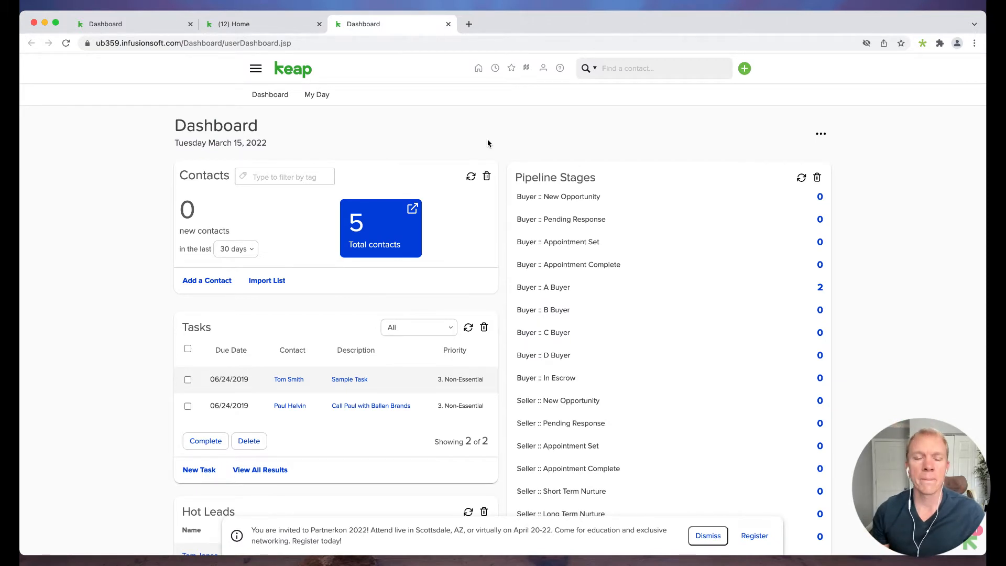
Open the Internal Forms campaign from the Campaign Builder's campaign list
click(254, 74)
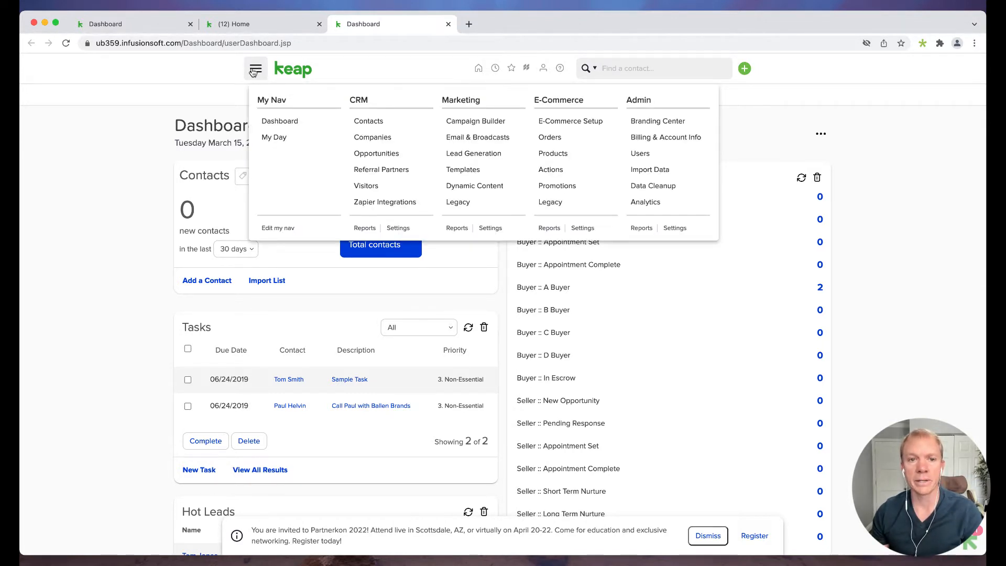
click(478, 122)
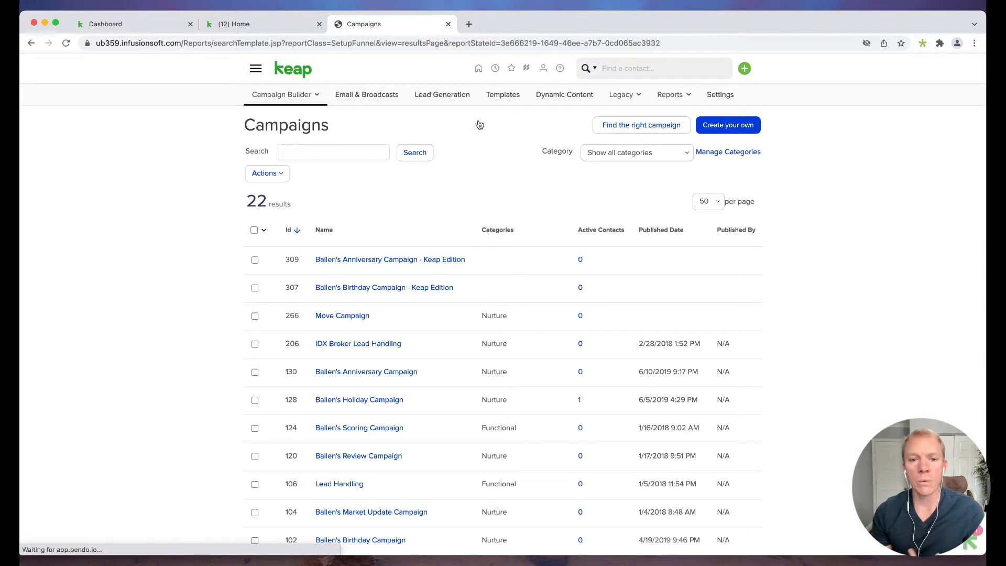
scroll(459, 303, down, 3)
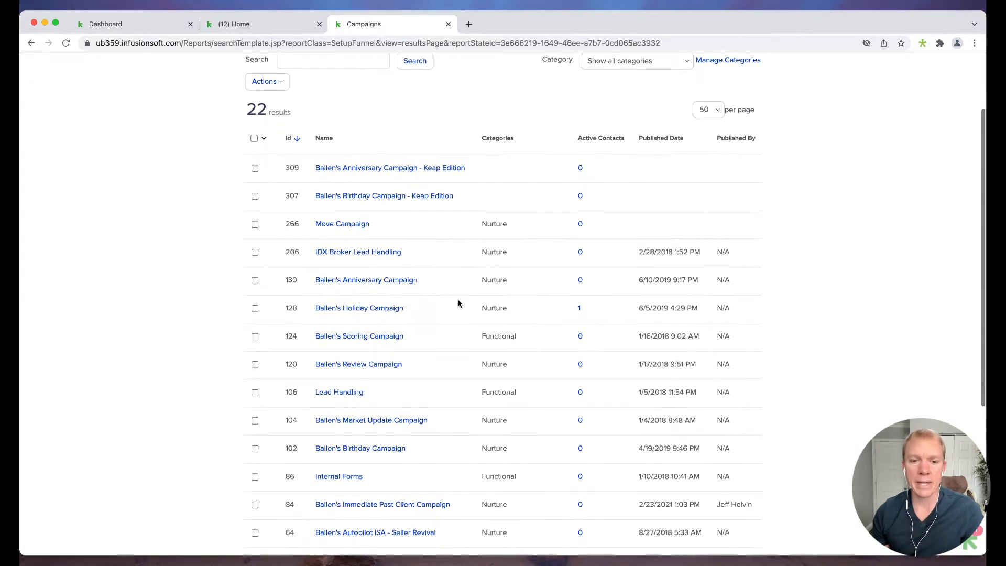
scroll(458, 304, down, 5)
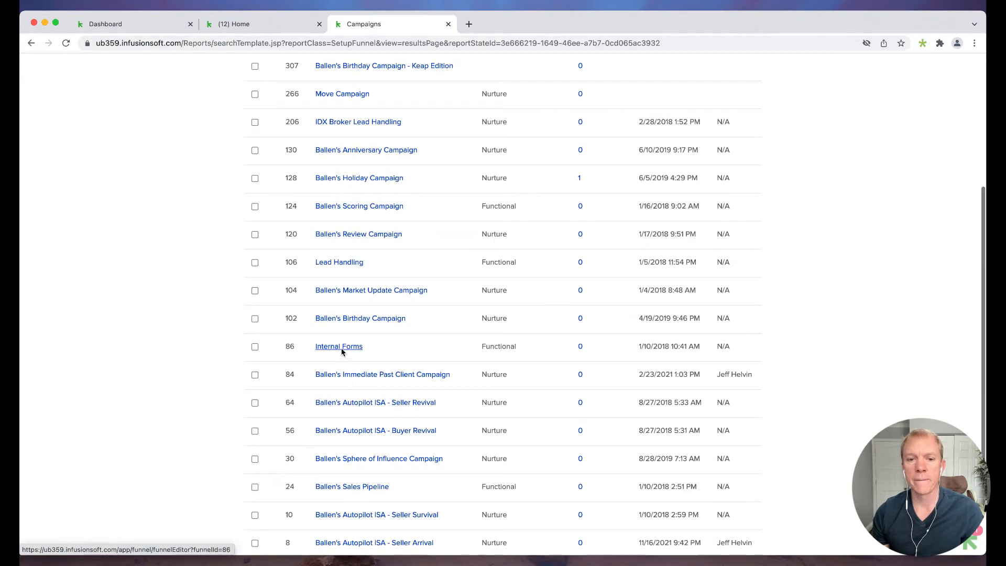
click(341, 349)
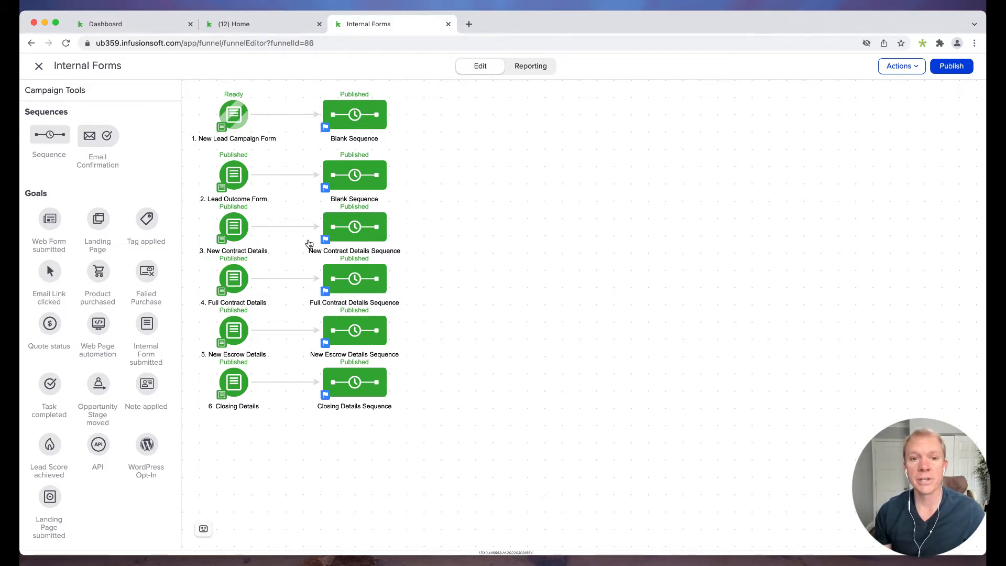
Examine the contents of the New Contract Details and Closing Details sequences and return to the Internal Forms campaign
right_click(361, 236)
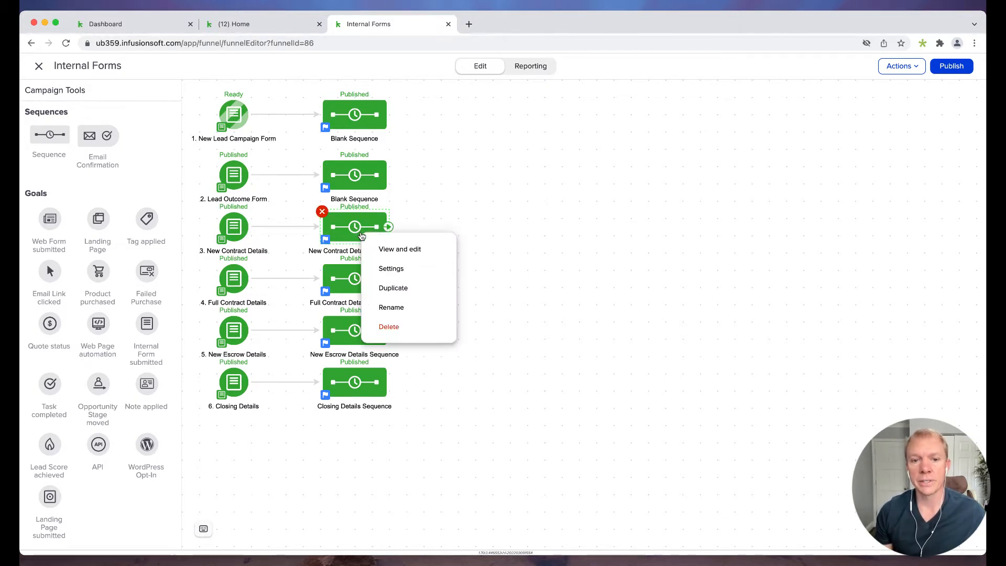
click(382, 238)
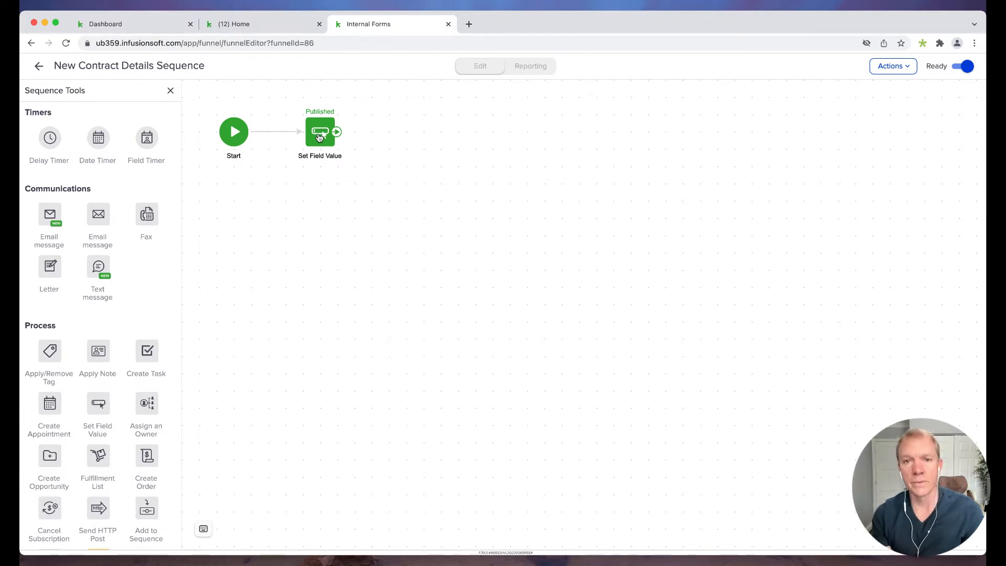
click(39, 66)
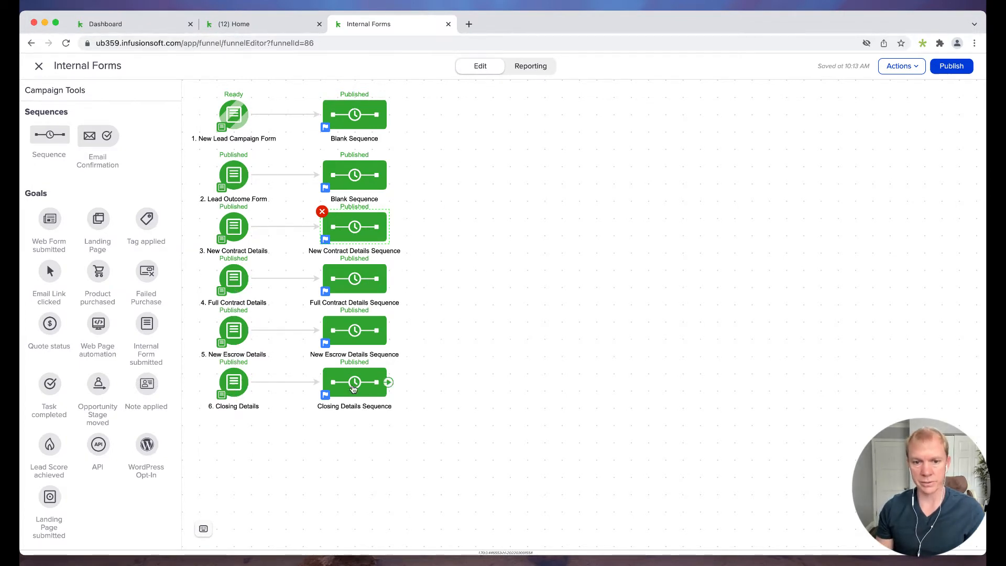
click(352, 386)
click(393, 402)
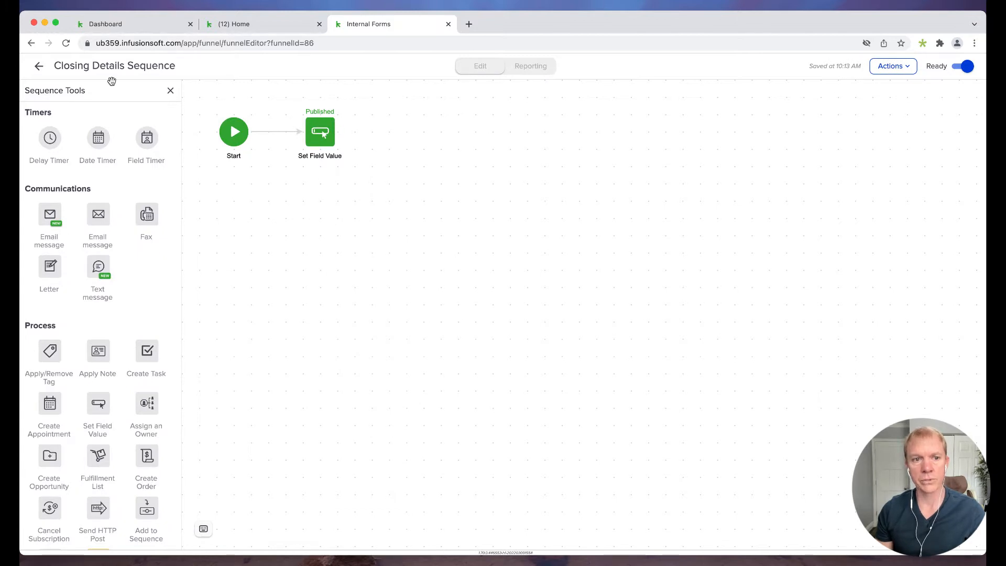
click(39, 66)
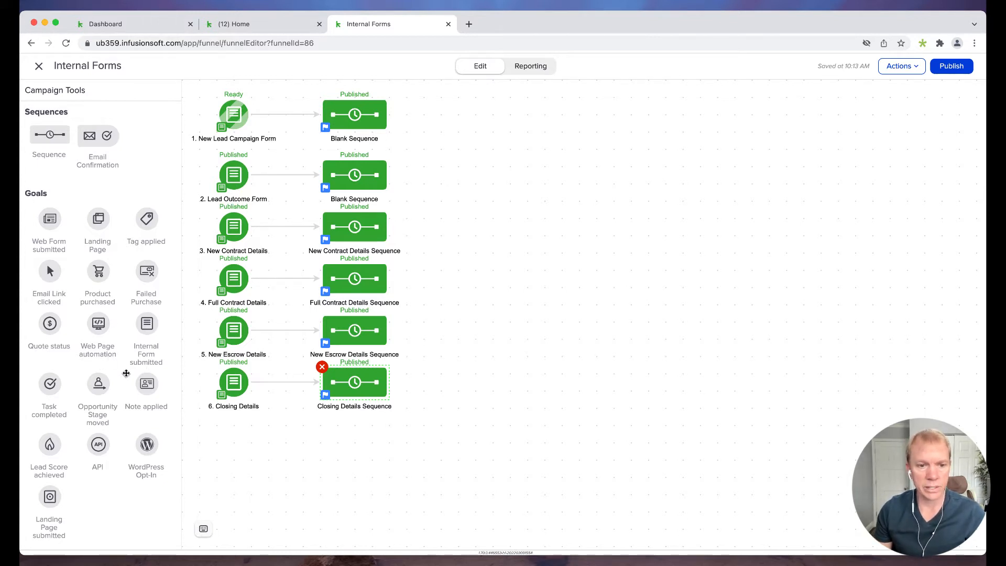
Add an Internal Form submitted goal to the empty area of the campaign canvas and open its form for editing
drag(147, 324, 580, 272)
double_click(585, 279)
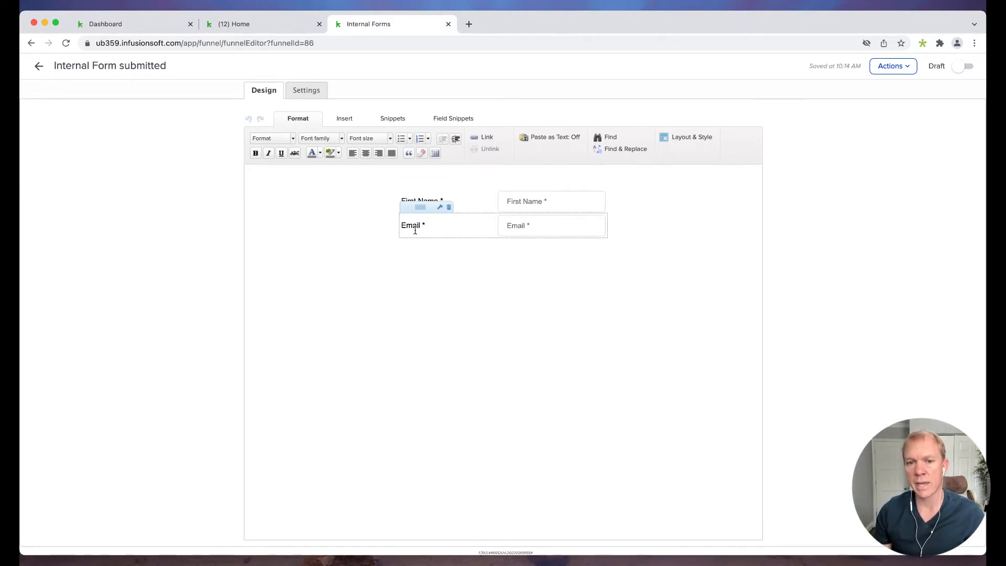
Try out an image snippet above the First Name field with Untitleddesign27.png, and delete the snippet from the form
click(344, 119)
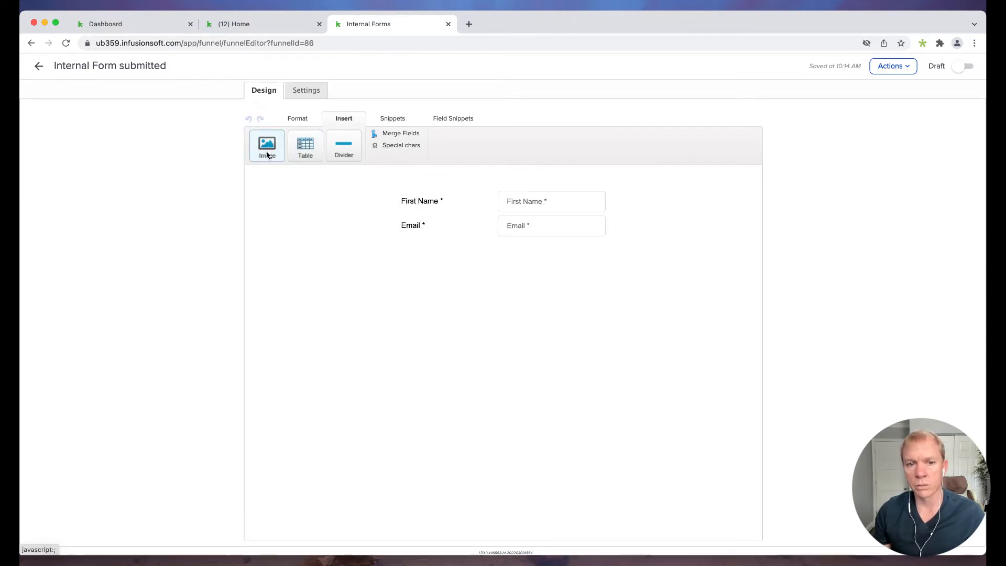
click(390, 120)
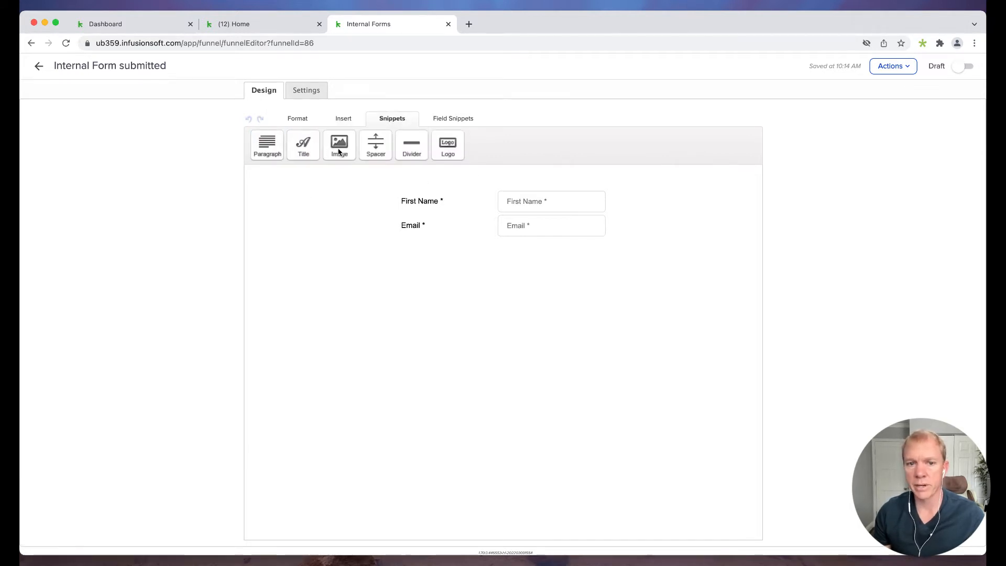
drag(343, 149, 529, 187)
click(466, 234)
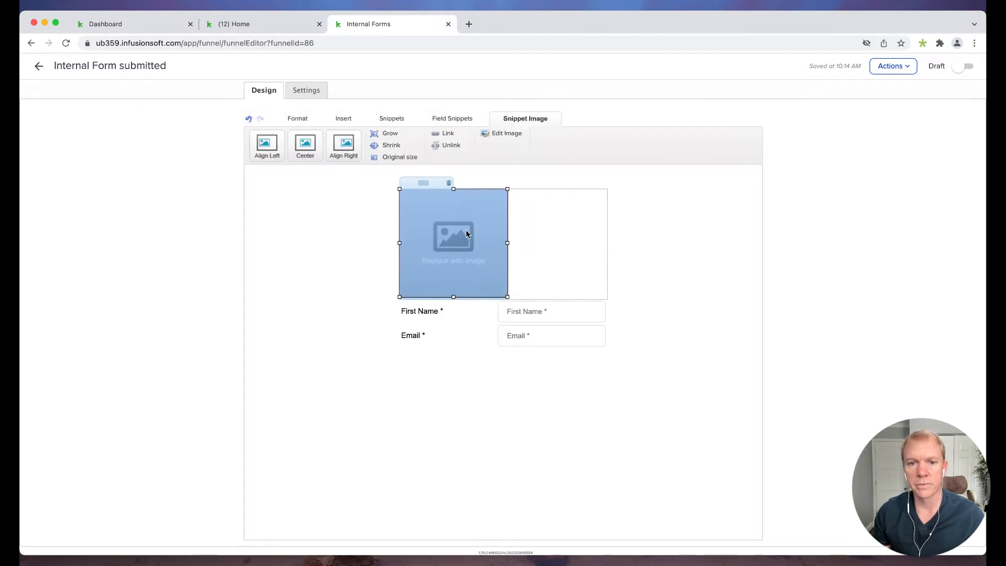
click(435, 212)
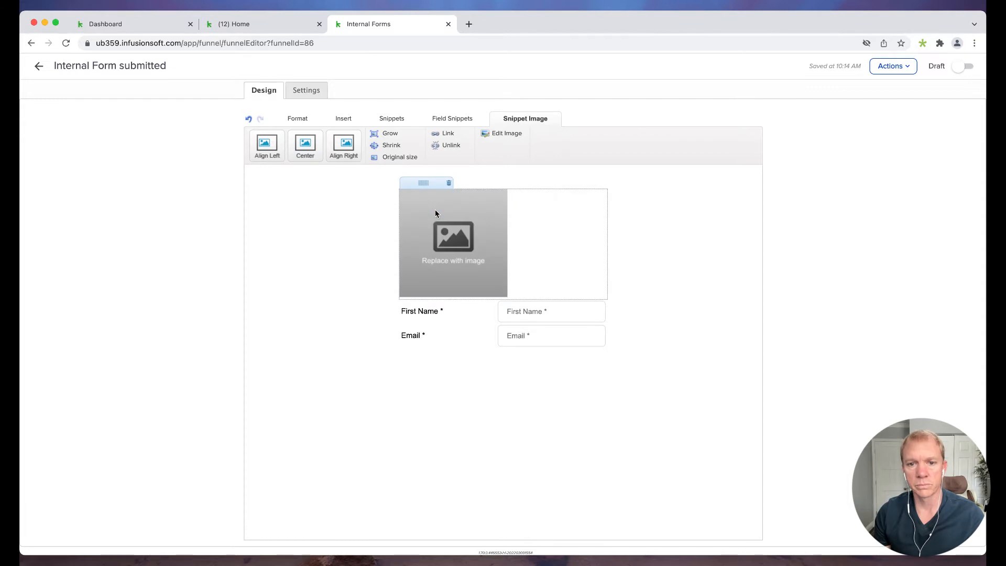
double_click(435, 213)
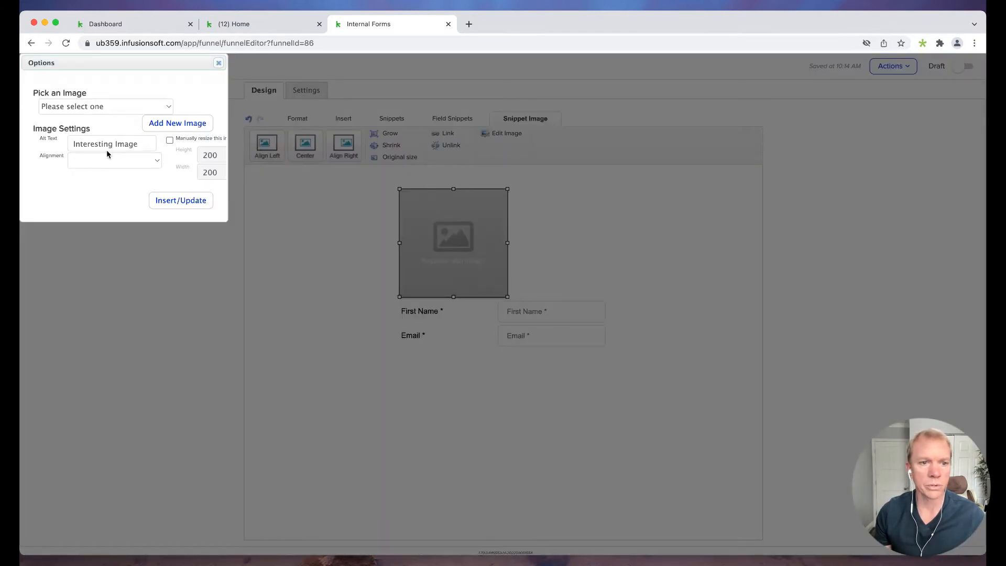
click(111, 113)
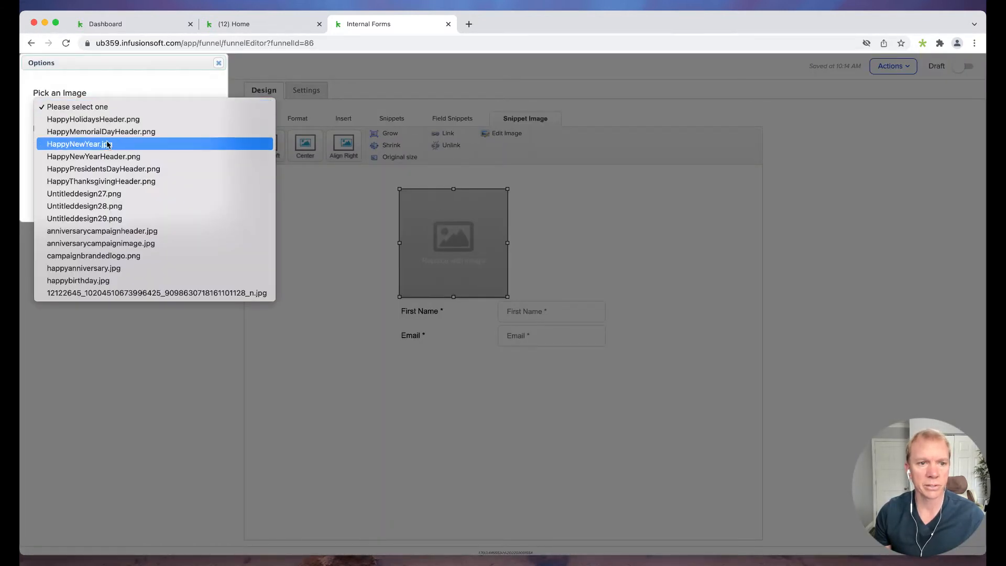
click(102, 194)
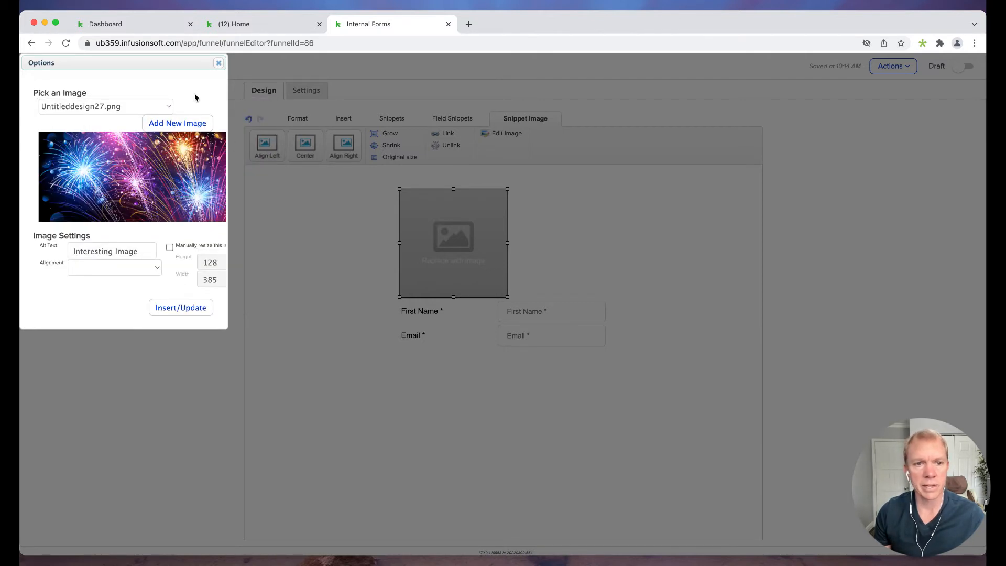
click(219, 62)
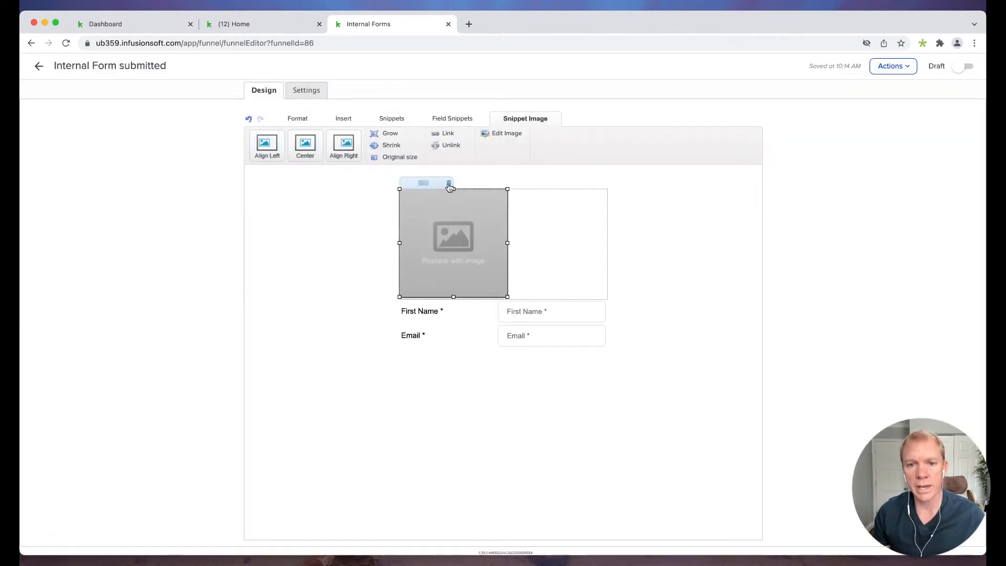
click(448, 183)
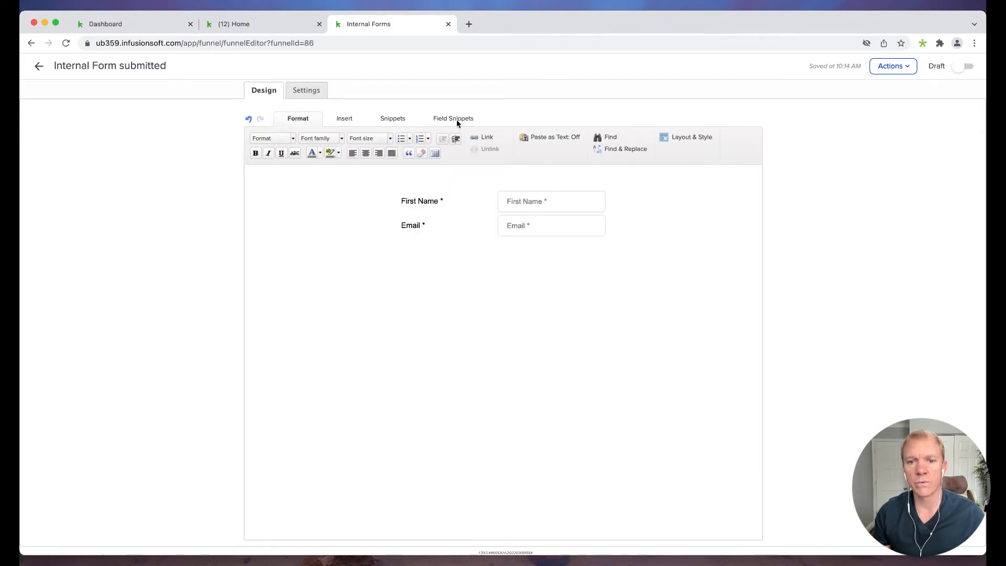
Add a required name field between First Name and Email that shows only Last Name
click(456, 119)
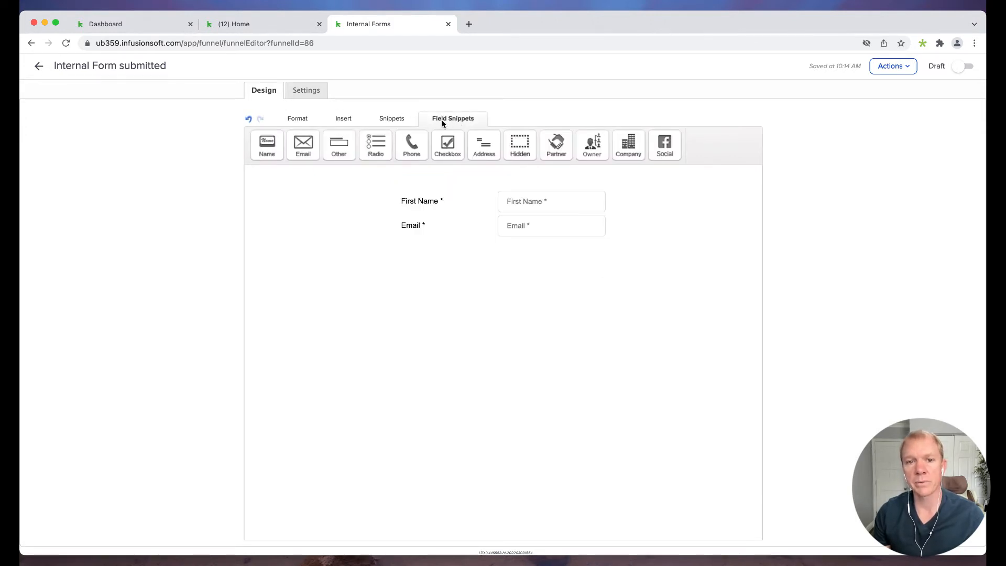
click(392, 119)
click(453, 119)
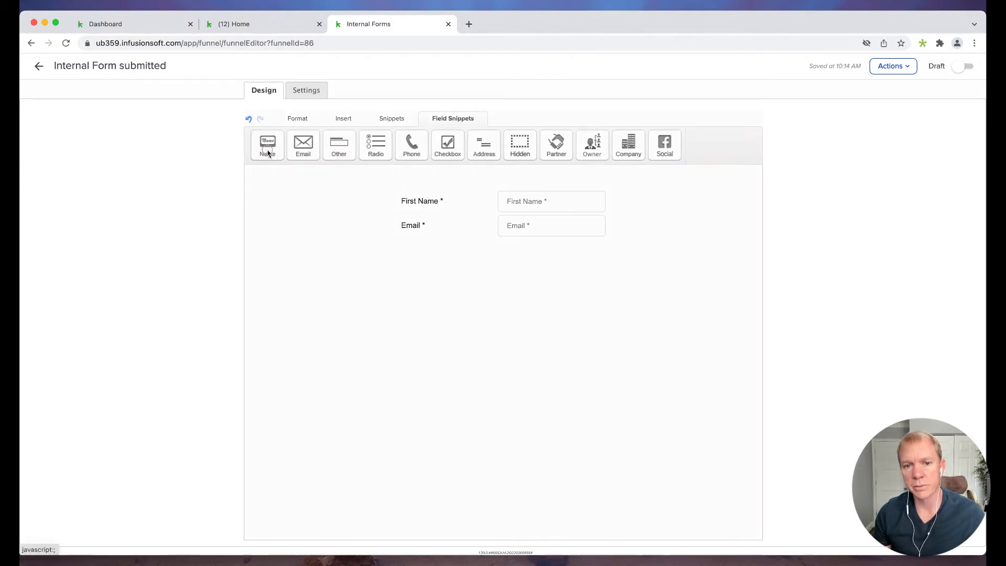
drag(267, 146, 471, 214)
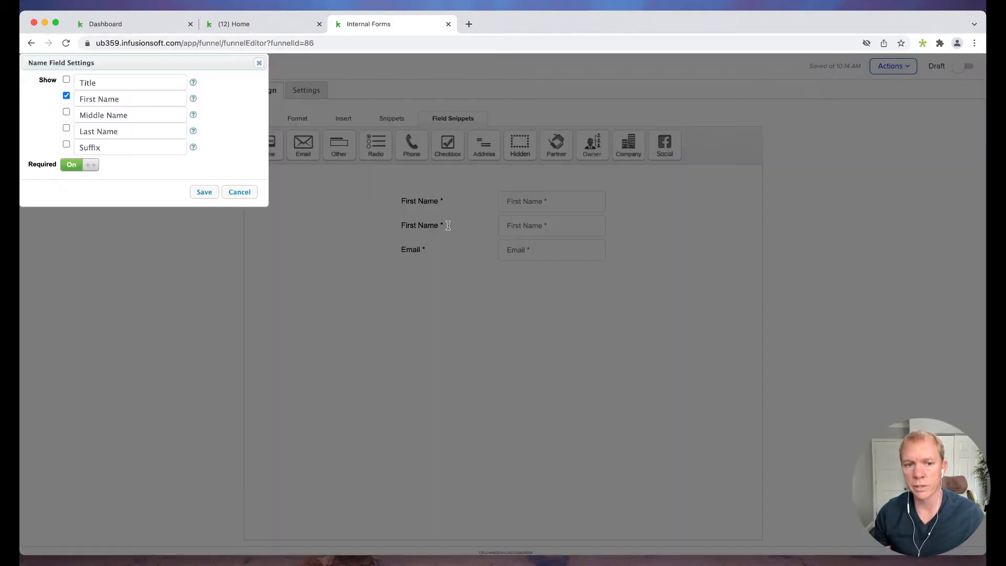
click(66, 96)
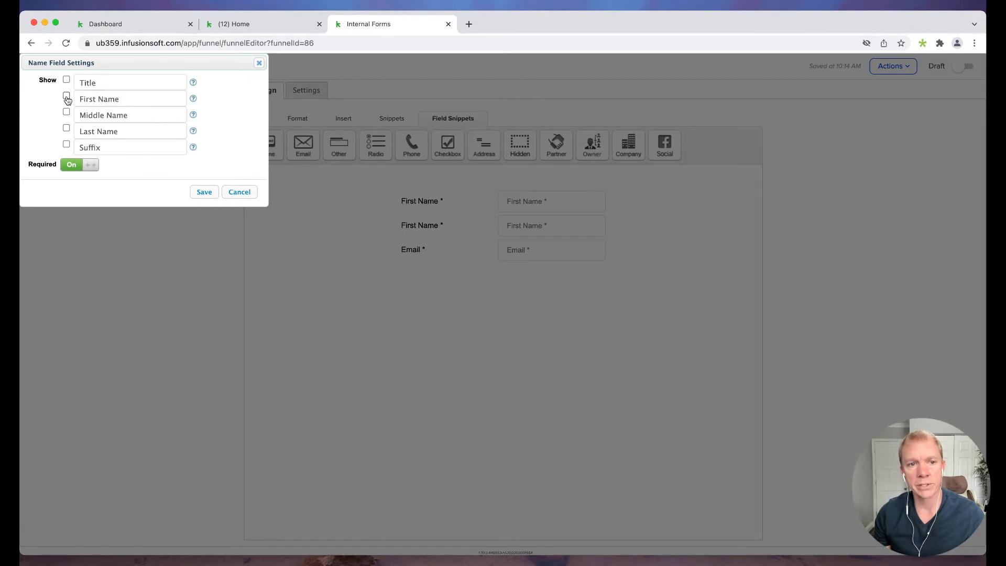
click(66, 129)
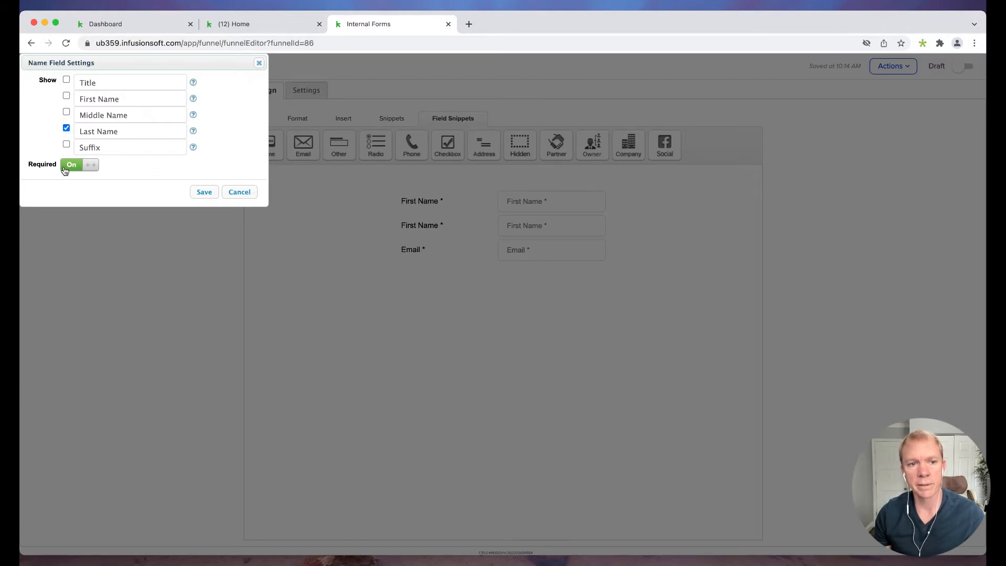
click(200, 193)
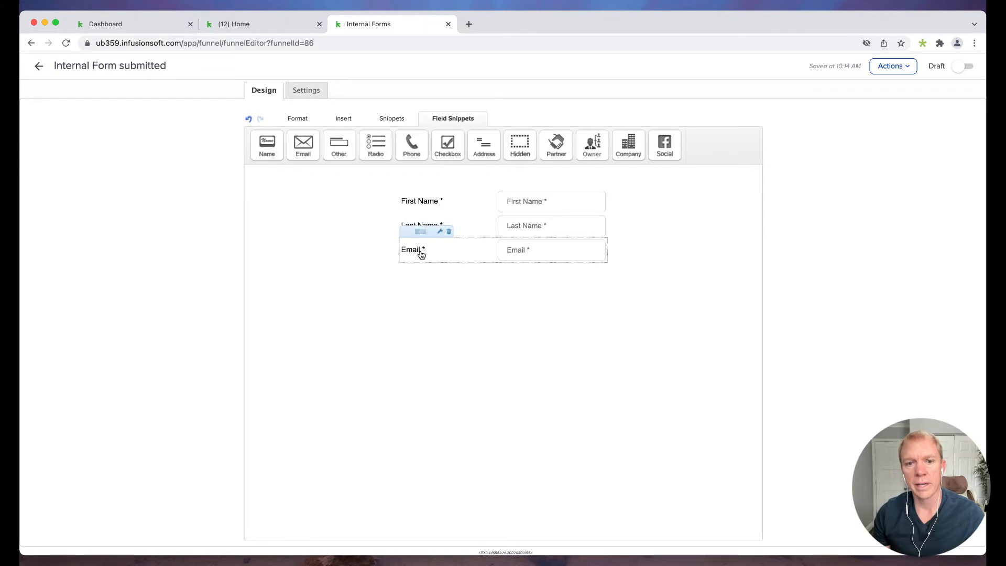
Add a phone field below Email, label it "Phone" and make it required
mouse_move(412, 149)
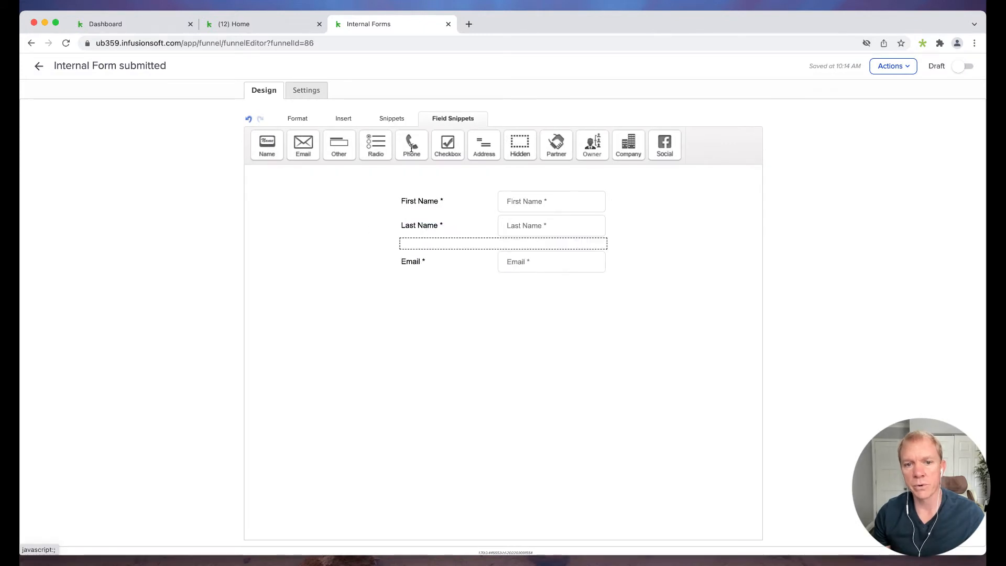
drag(412, 149, 462, 266)
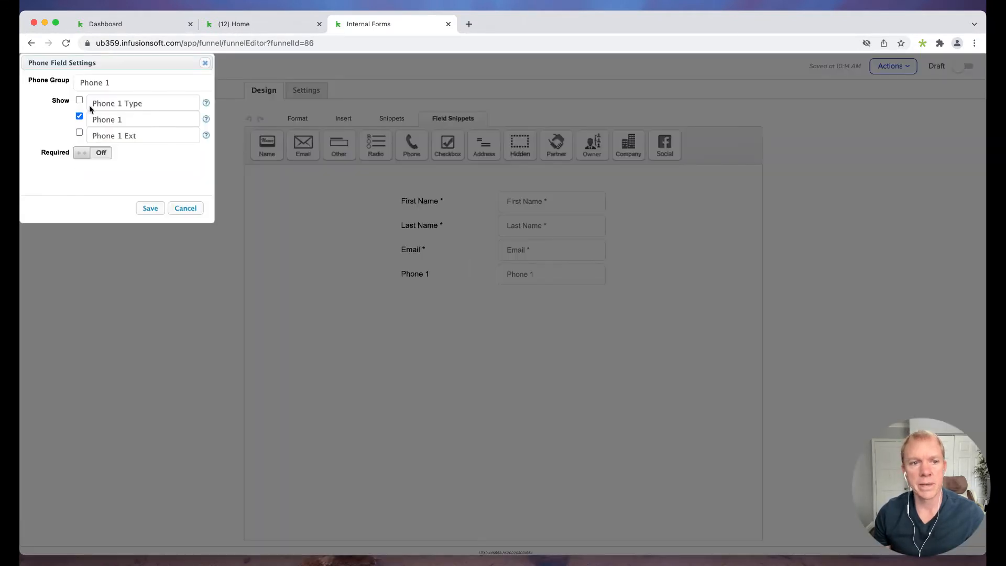
click(122, 85)
click(110, 88)
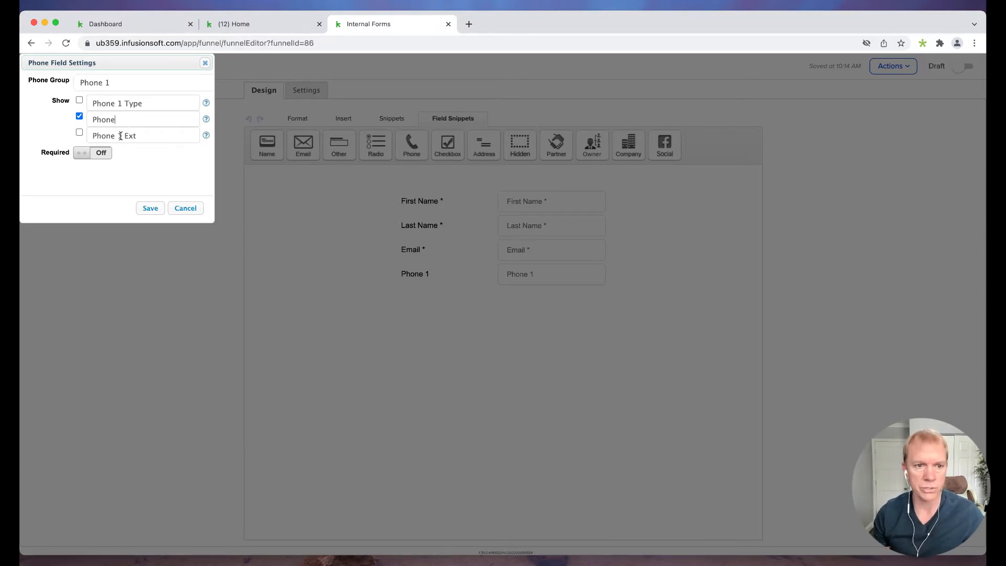
click(100, 153)
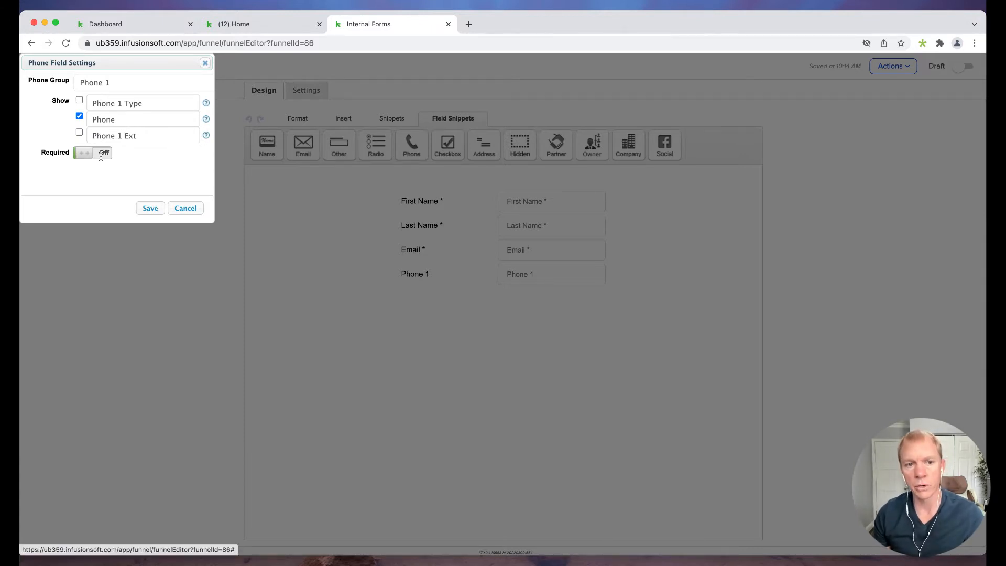
click(149, 209)
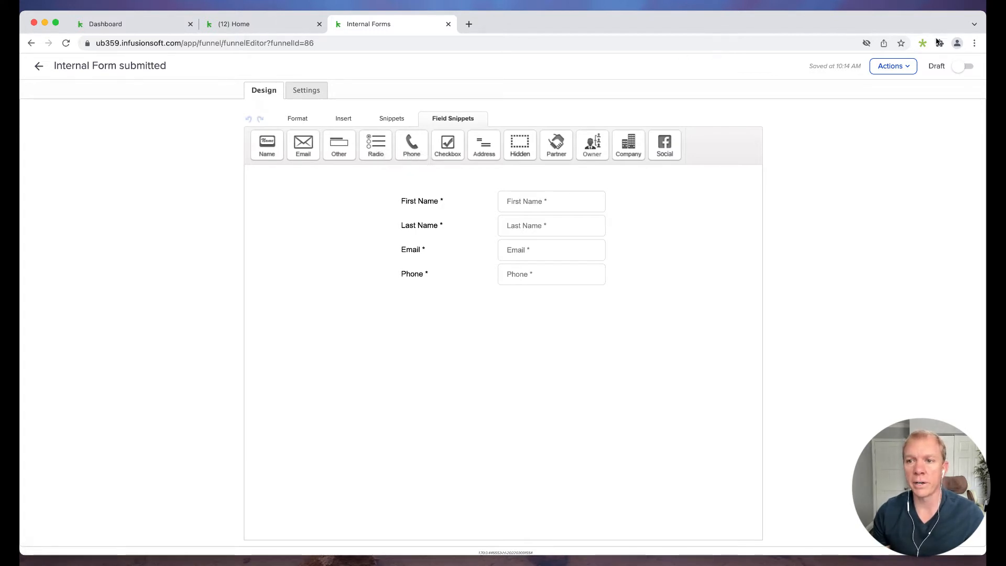
Try out a radio field below Phone with the options "Start New Campaign" and "Mark as Dead", open the first option's tag settings, and discard the field
click(376, 148)
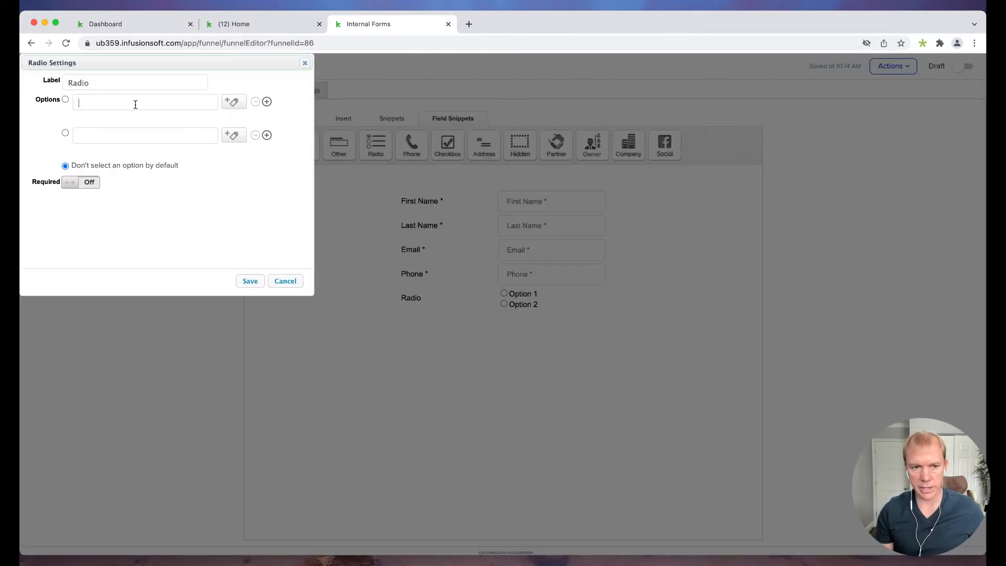
text(Start New Campag)
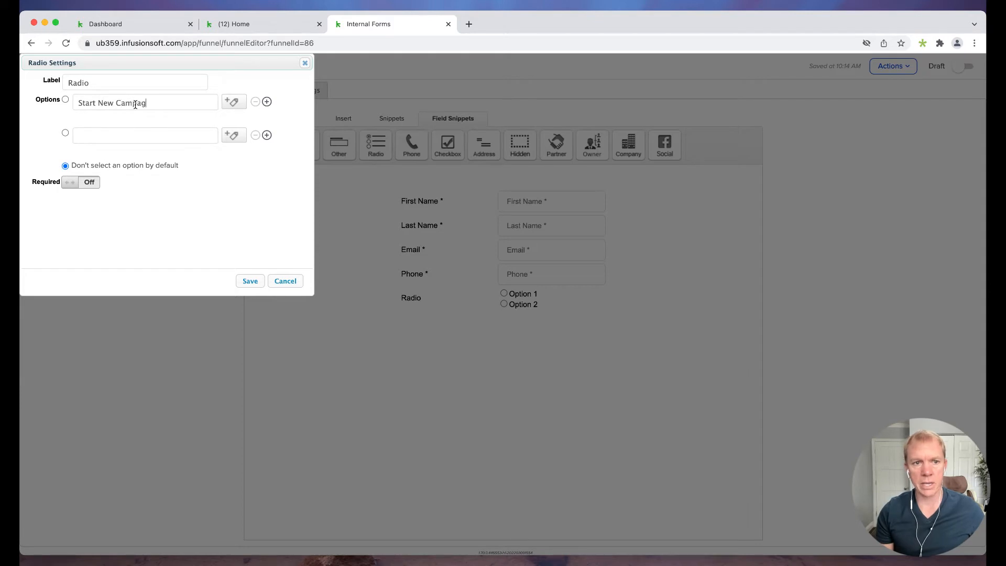
key(BackSpace)
text(ign)
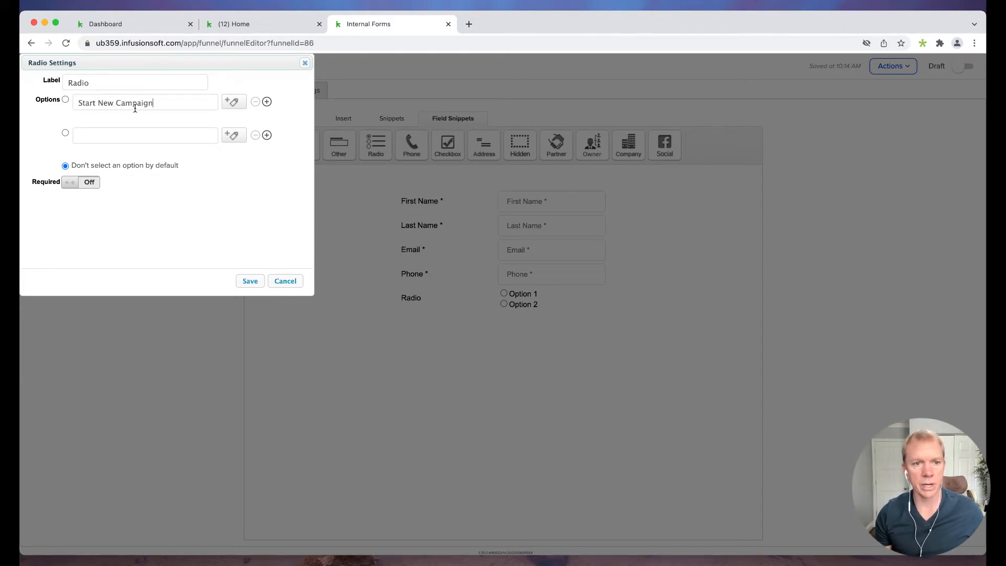
click(128, 133)
text(Mark as D)
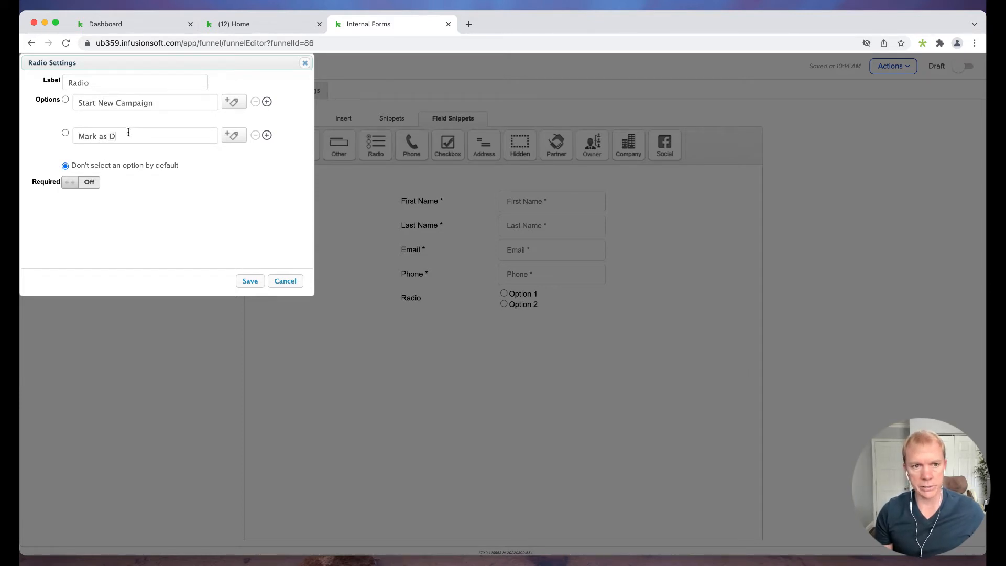
text(ead)
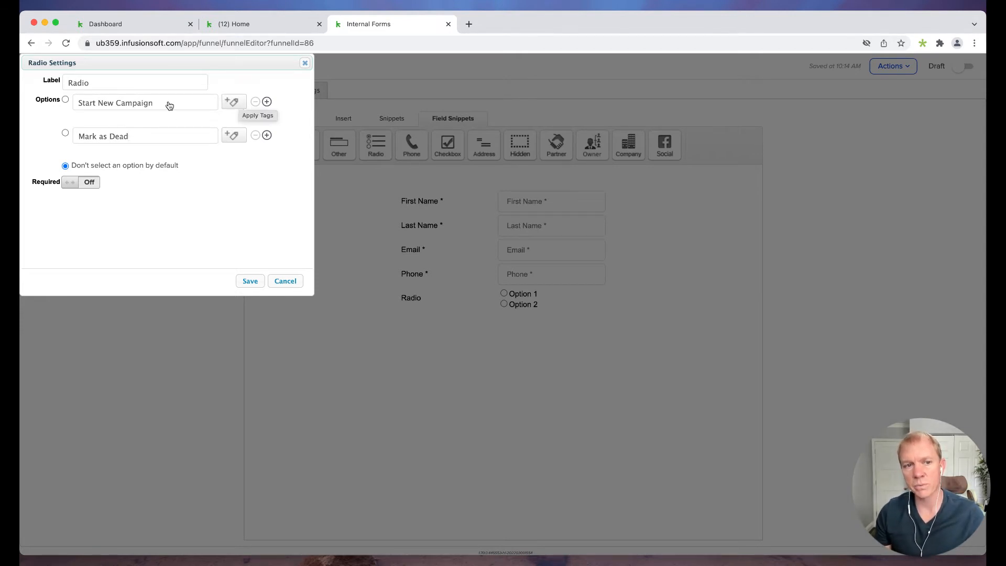
click(233, 105)
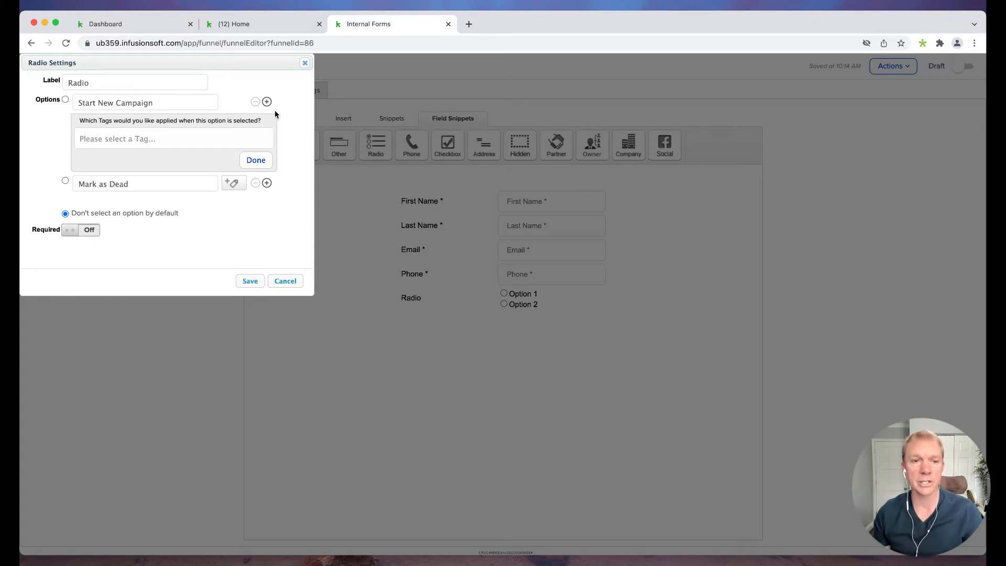
click(305, 64)
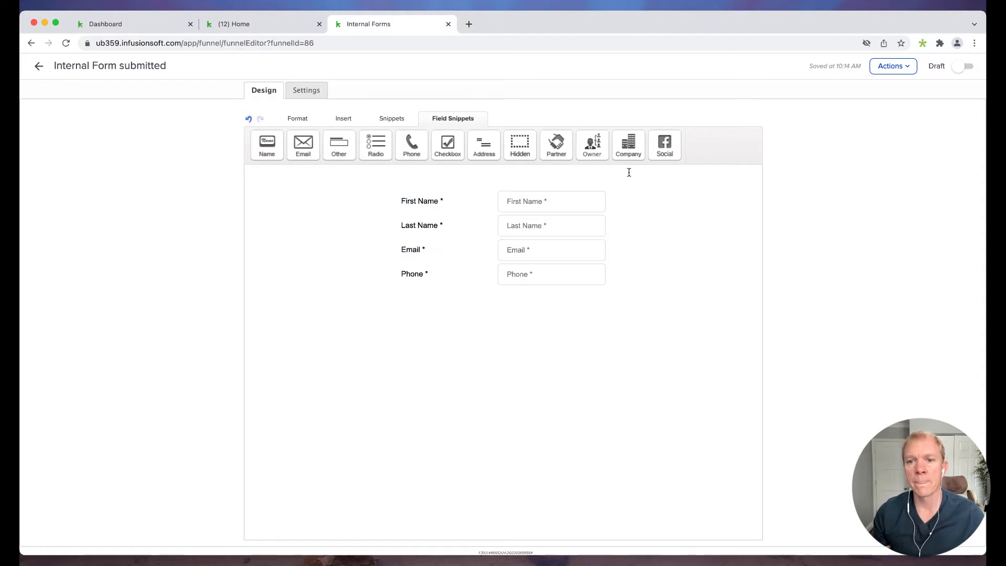
Look through the contact fields available for an Other field snippet and discard the snippet without choosing one
click(337, 148)
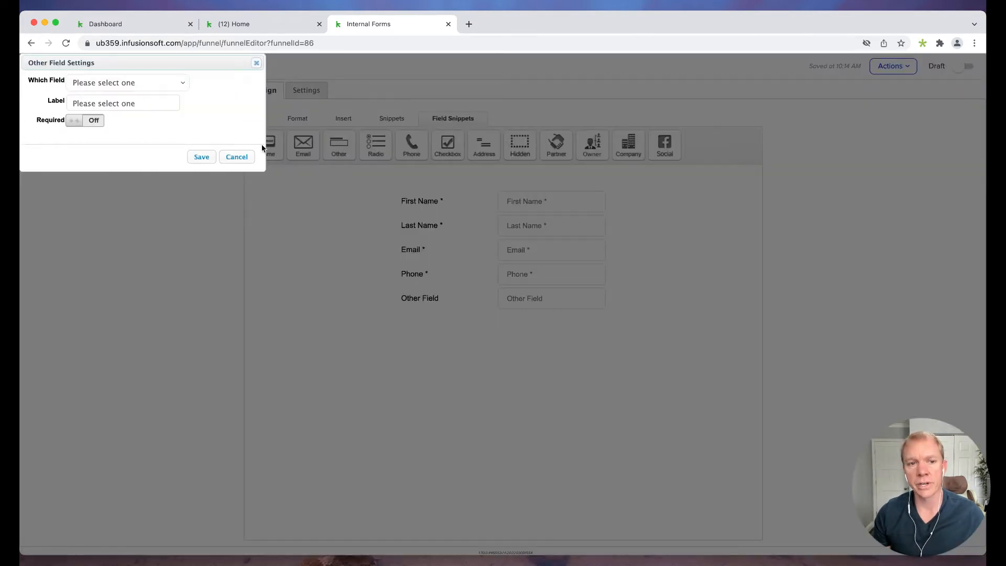
click(134, 95)
scroll(132, 169, down, 5)
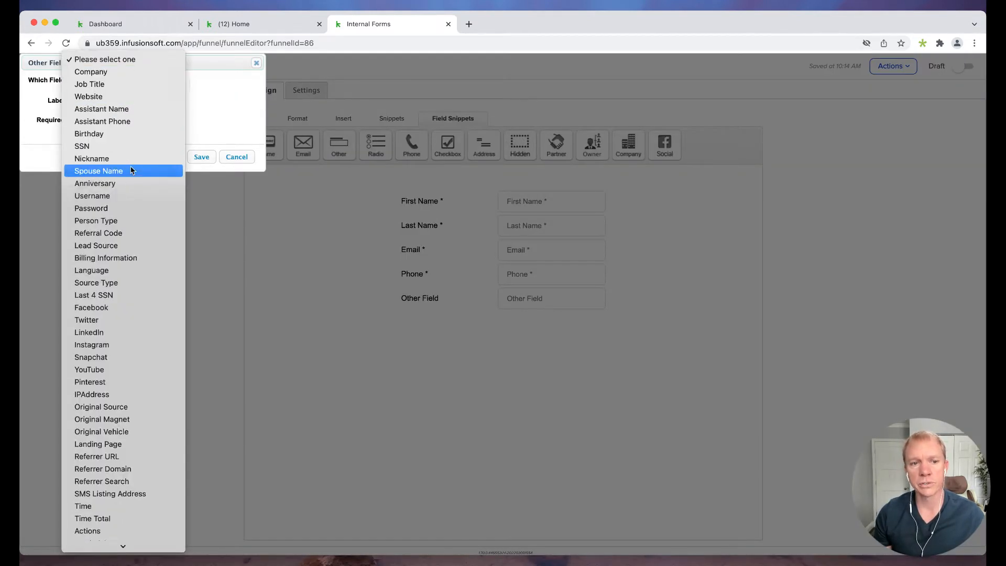
scroll(131, 178, down, 10)
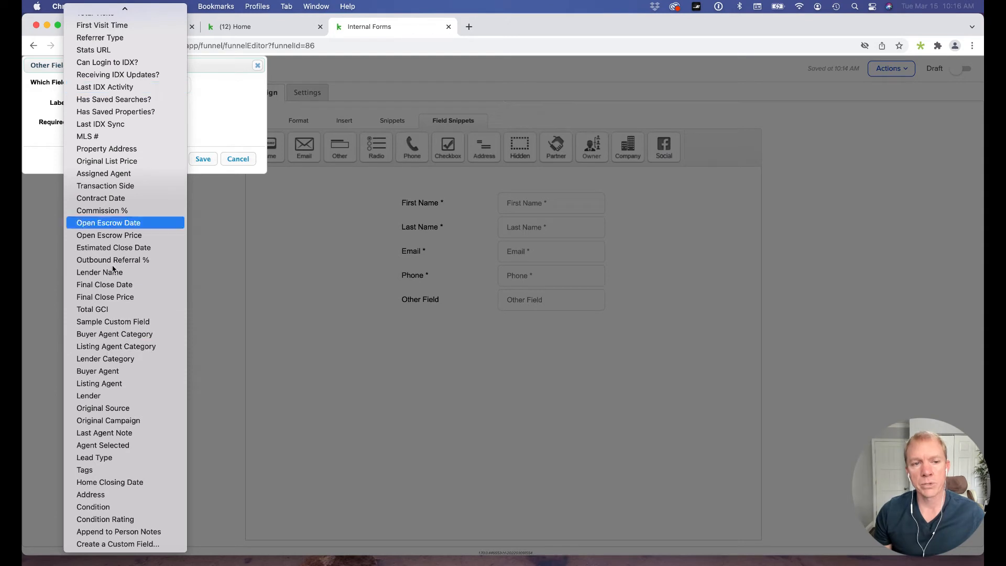
scroll(115, 241, up, 17)
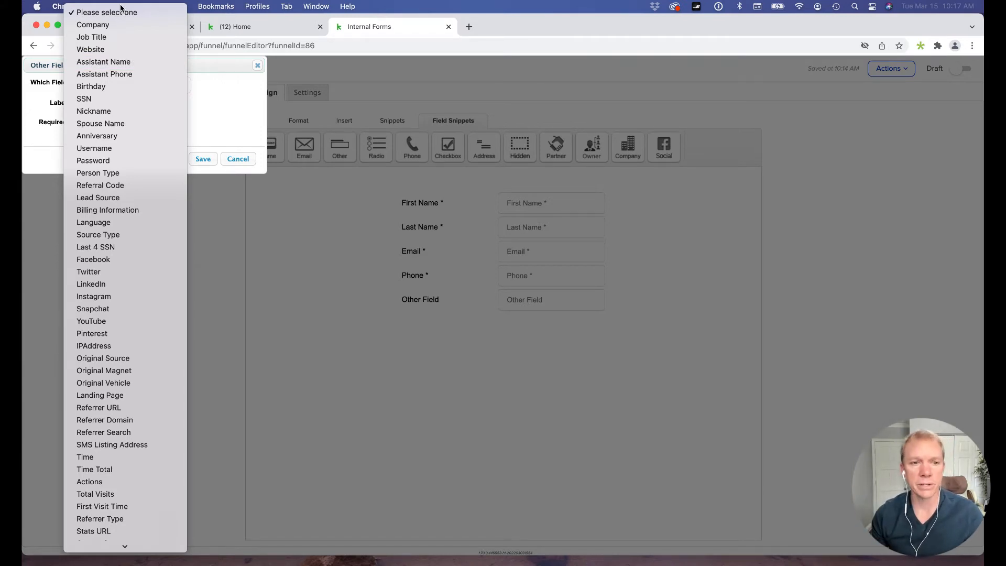
click(231, 130)
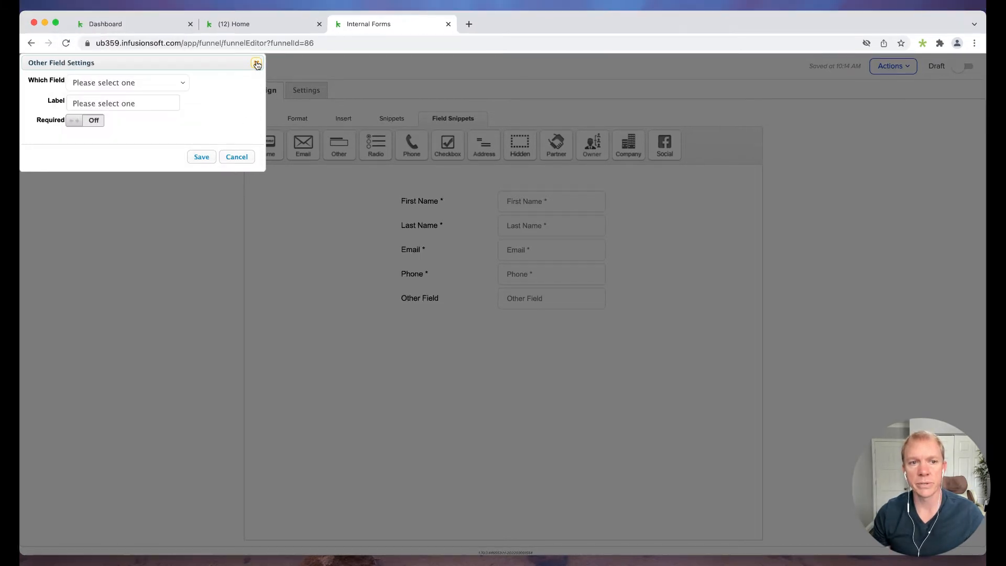
click(257, 63)
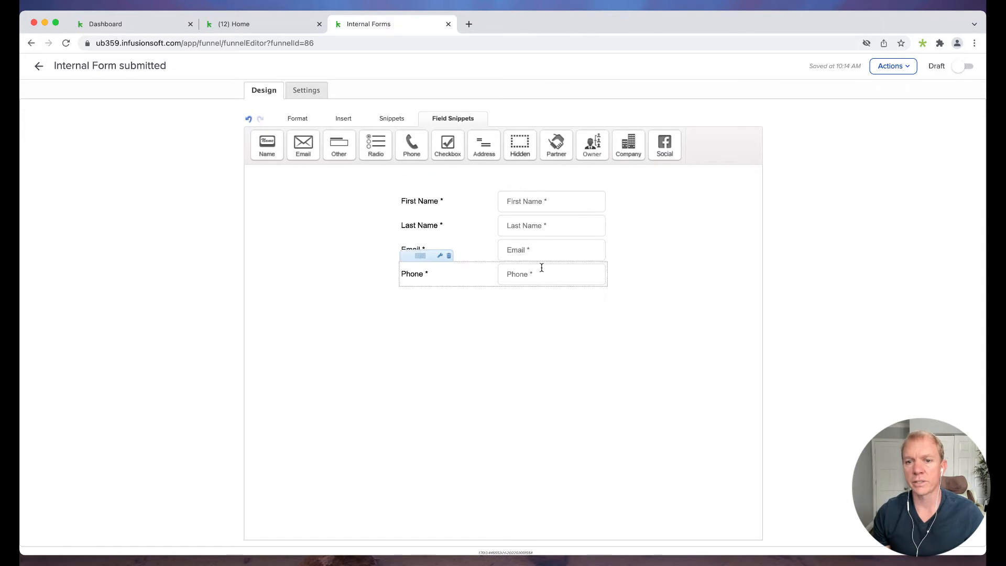
Review the form's duplicate checking options, leaving the check set to the person's email address
click(307, 91)
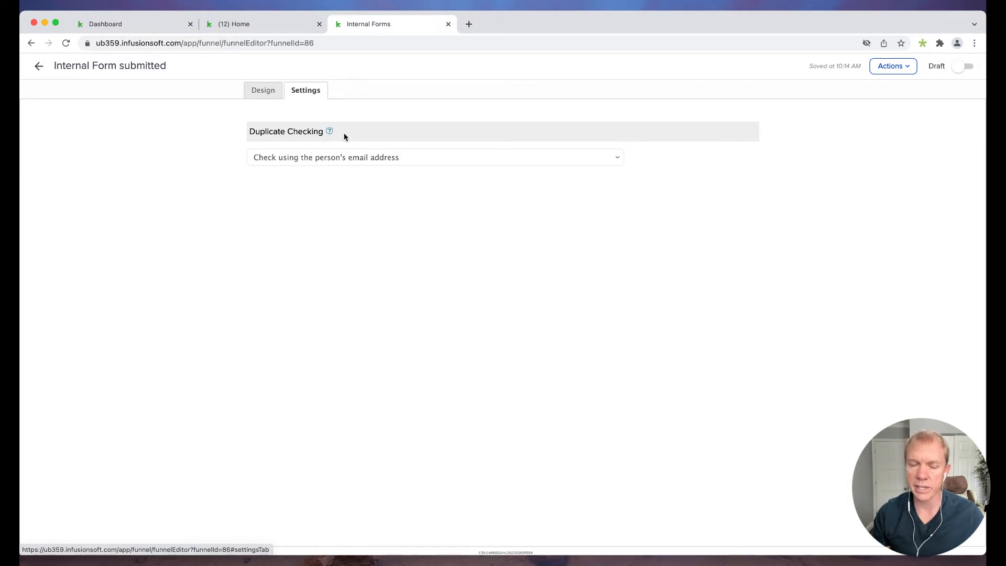
click(426, 157)
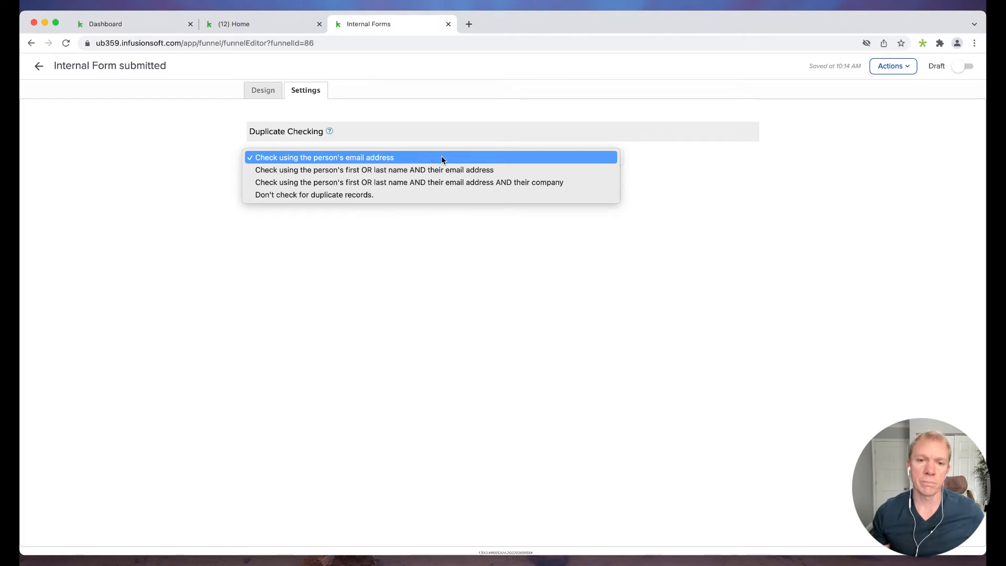
click(442, 160)
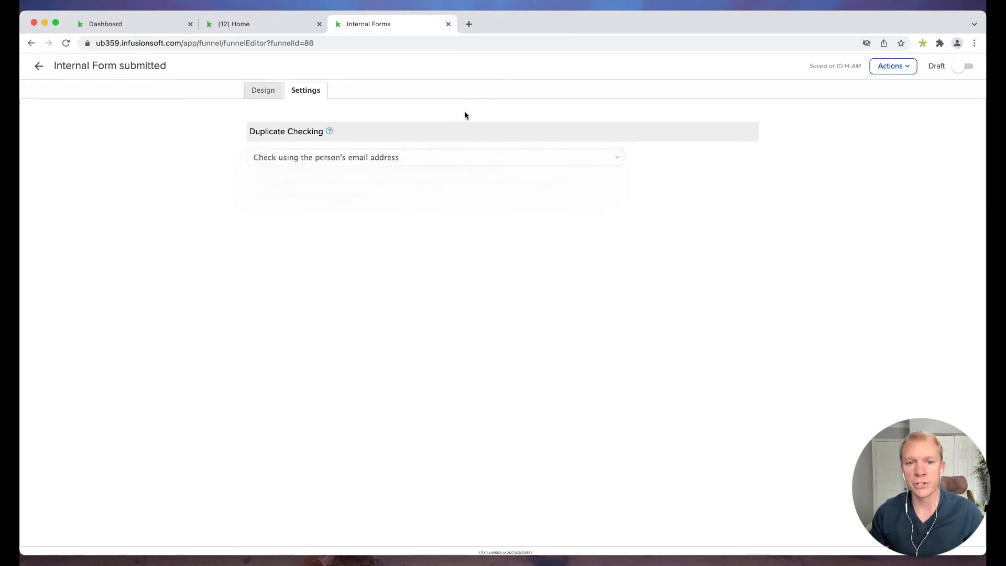
click(392, 156)
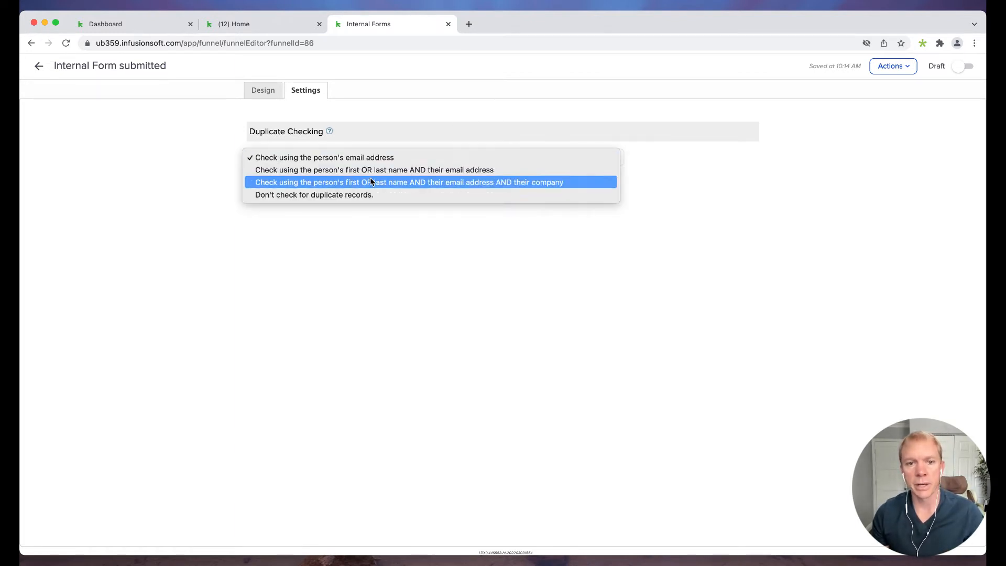
click(422, 124)
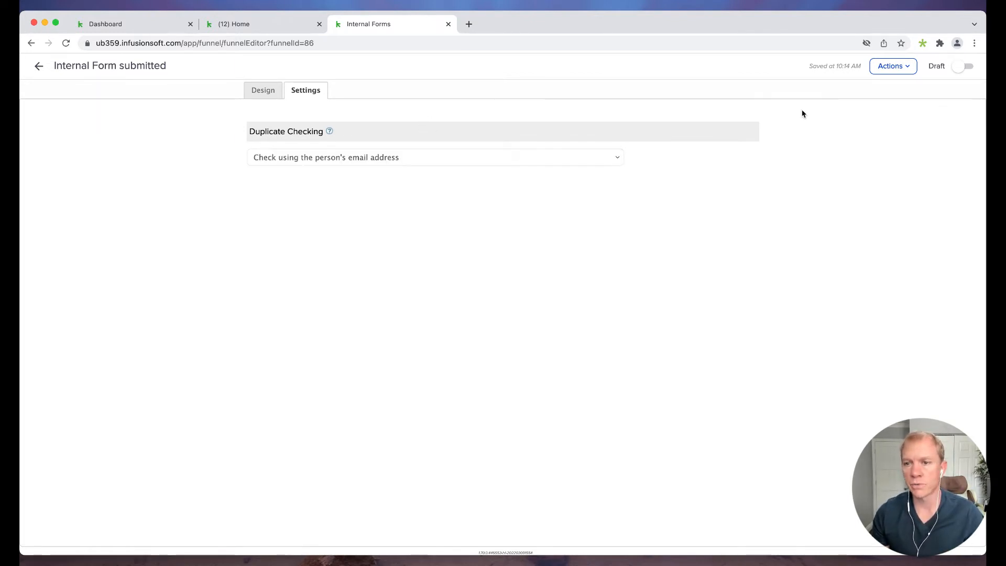
Mark the internal form as ready, return to the campaign canvas and move its goal closer to the existing sequences
click(964, 67)
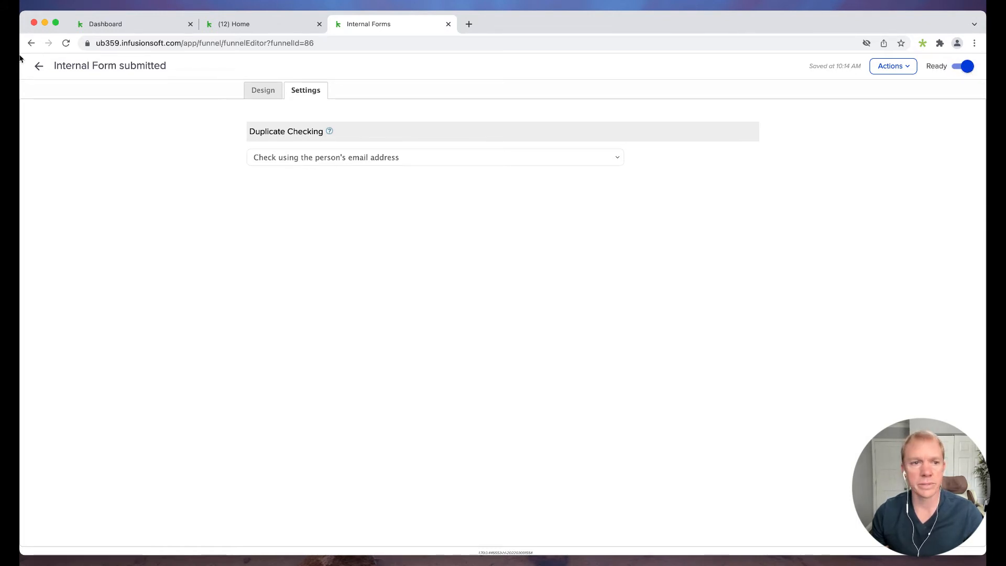
click(38, 68)
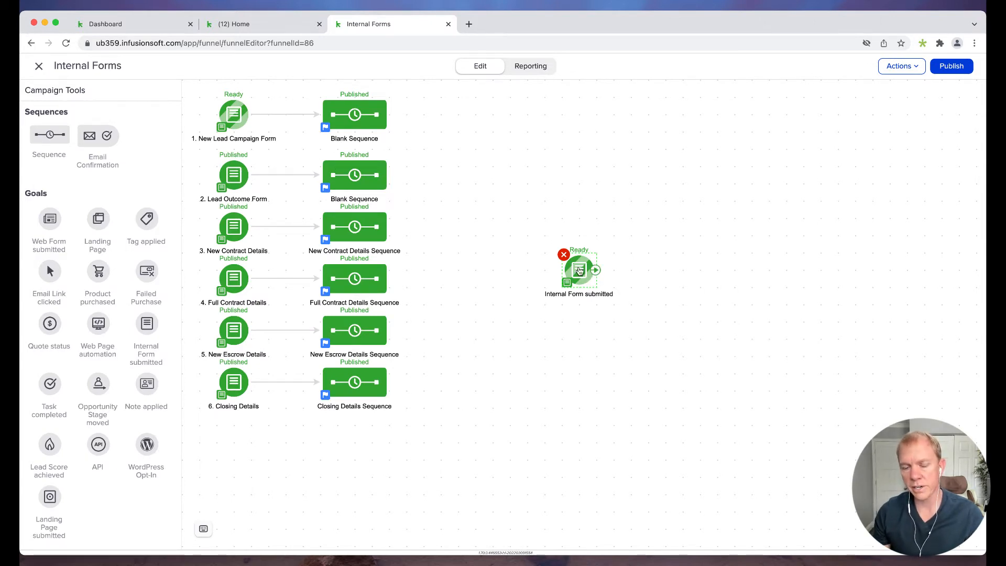
drag(579, 274, 526, 200)
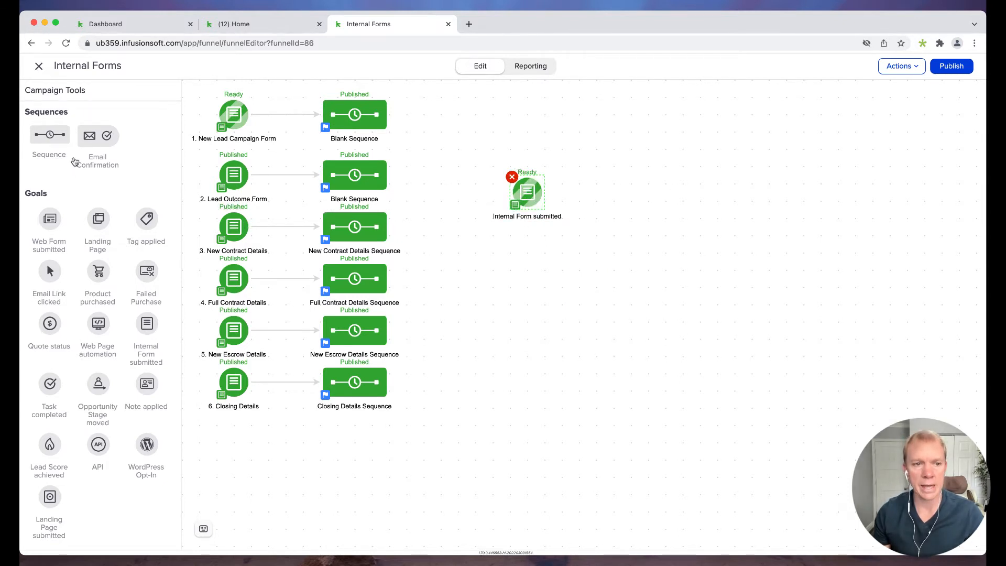
Add a sequence beside the Internal Form submitted goal, connect the goal to it and open the sequence for editing
drag(50, 136, 621, 187)
drag(544, 192, 643, 200)
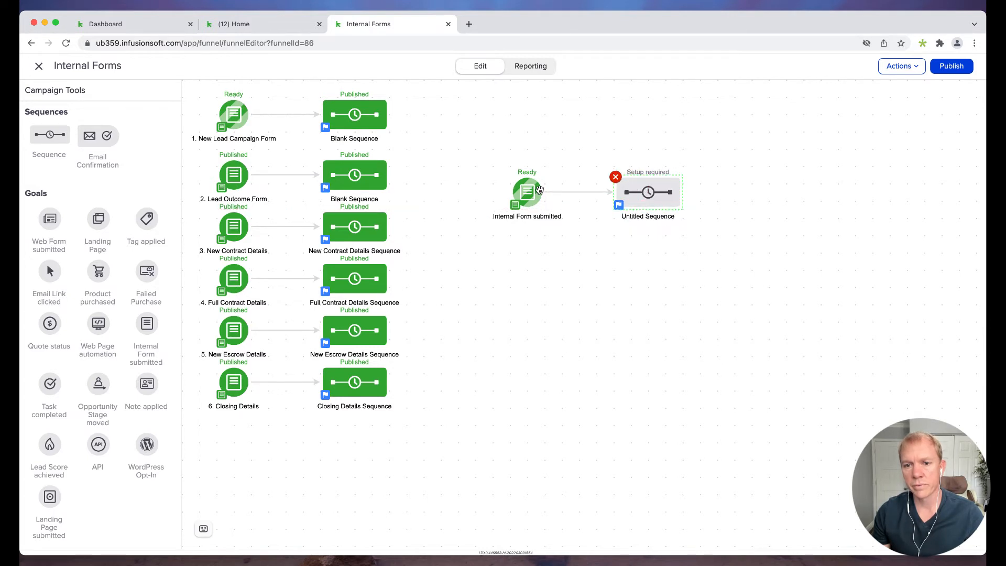
click(647, 192)
click(702, 204)
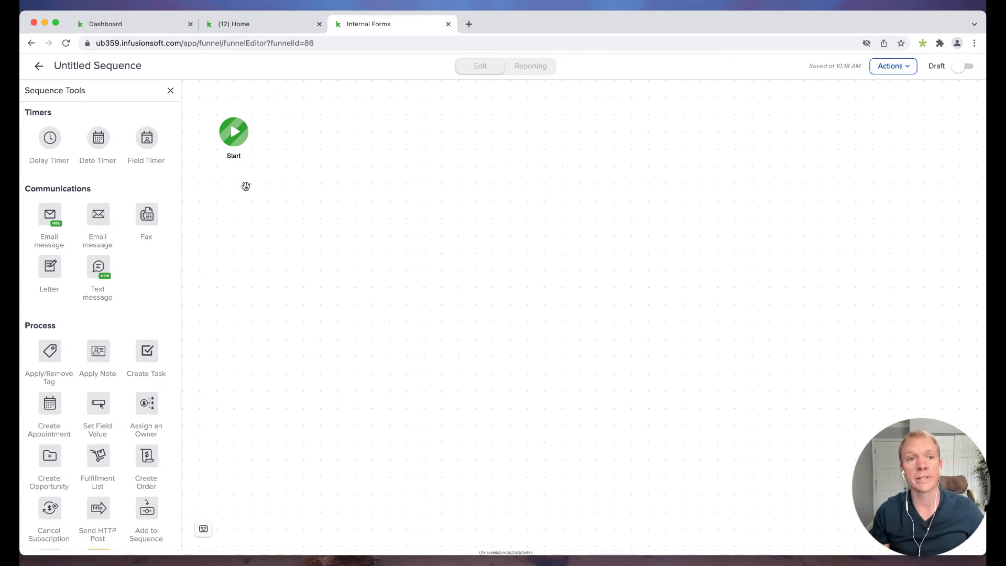
Return to the campaign and delete both the Untitled Sequence and the Internal Form submitted goal from the canvas
click(45, 61)
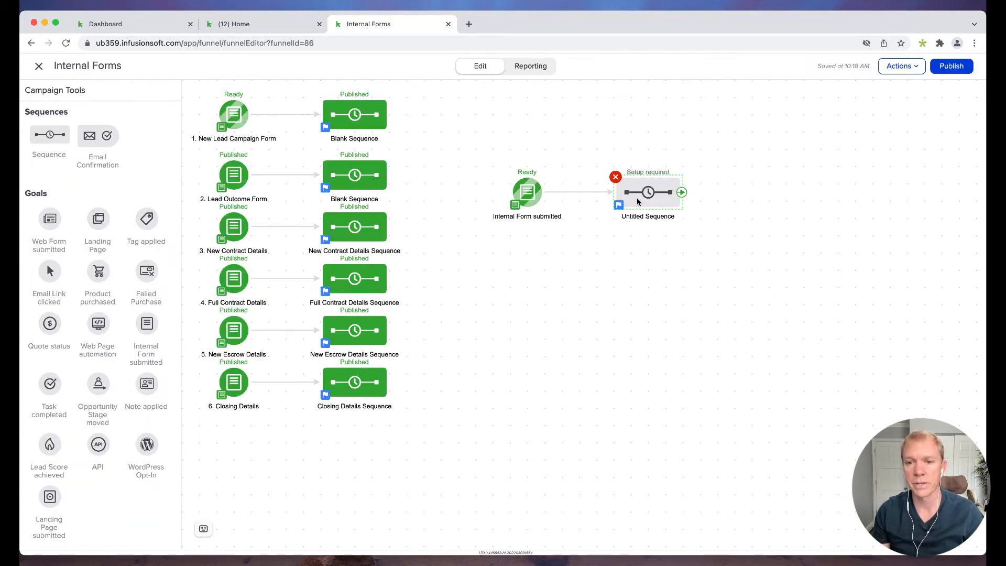
click(615, 176)
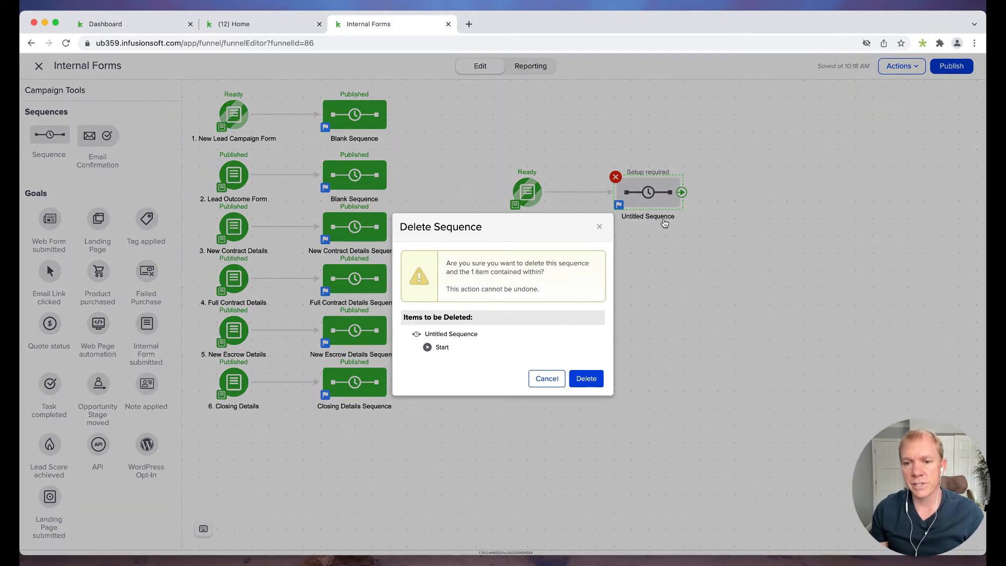
click(586, 378)
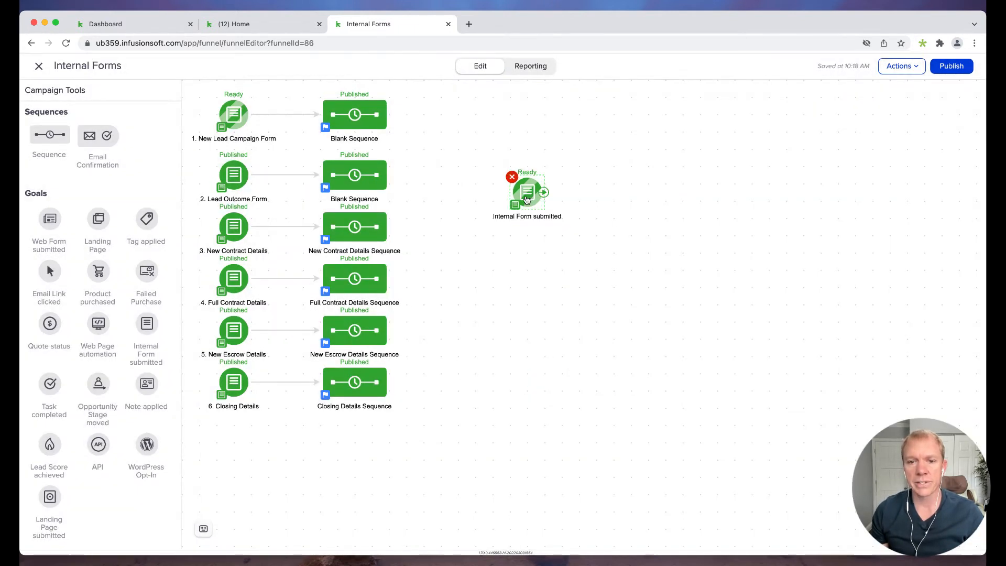
right_click(509, 179)
click(509, 178)
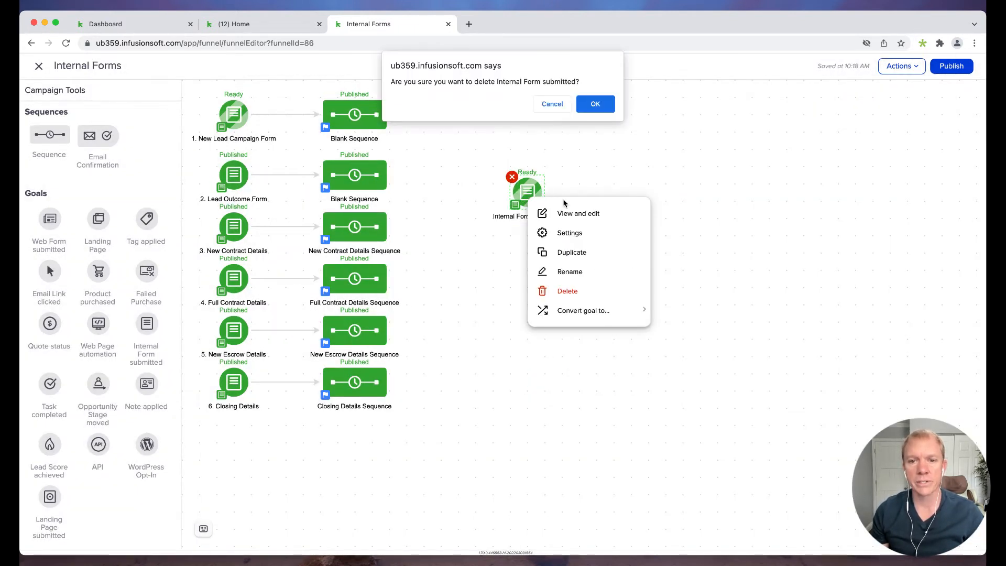
click(594, 105)
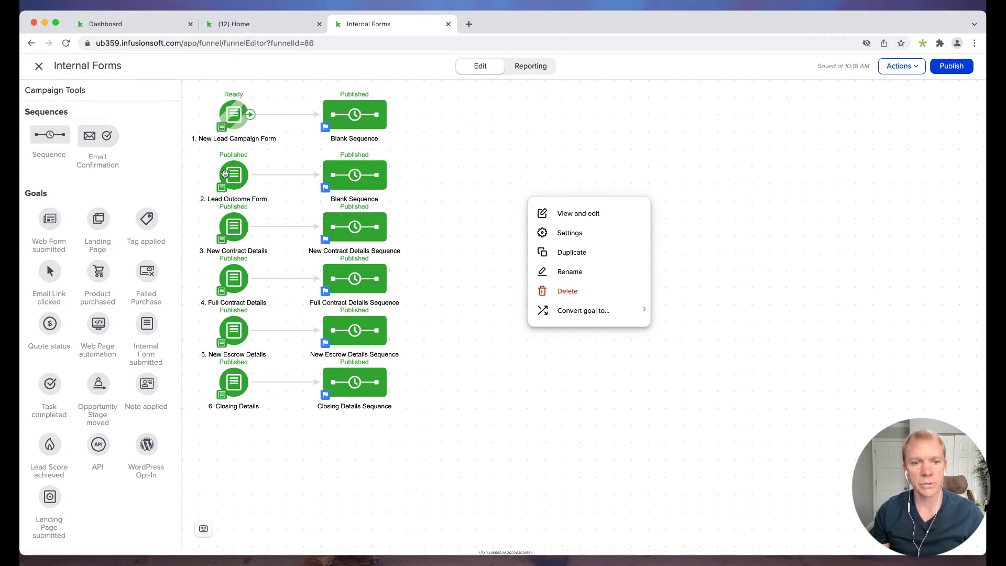
click(477, 111)
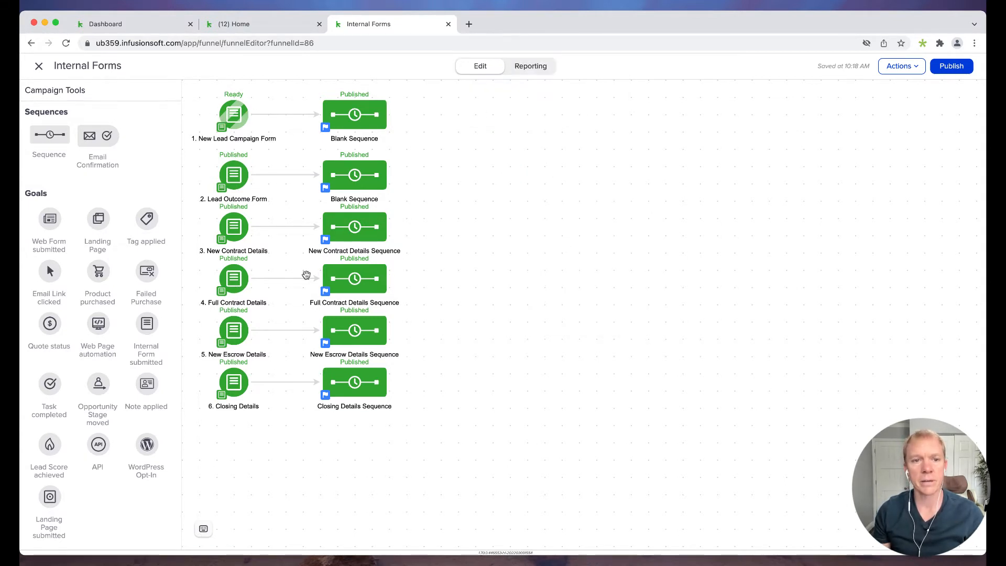
Leave the Internal Forms campaign and open the CRM contacts list
click(40, 68)
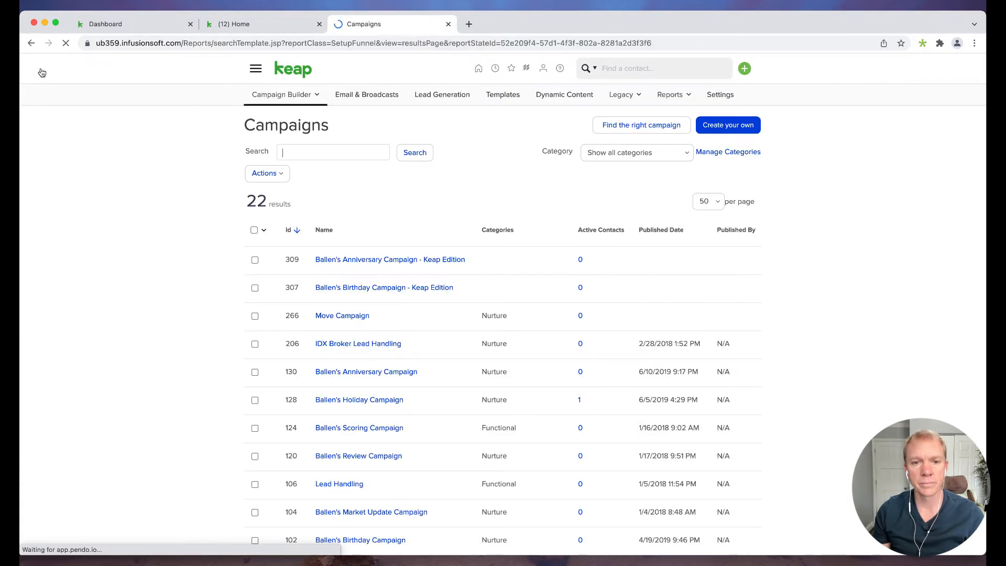
click(255, 68)
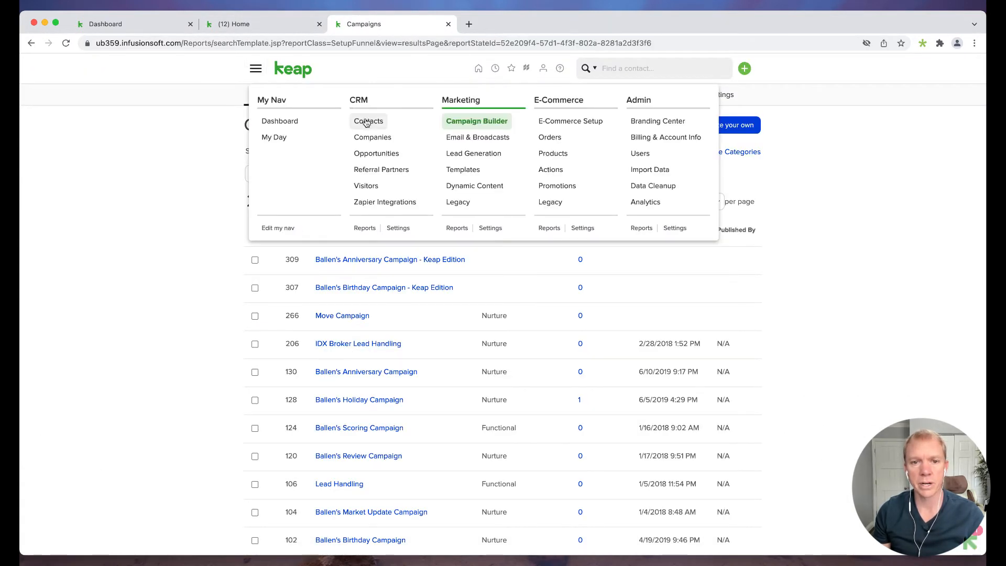
click(375, 122)
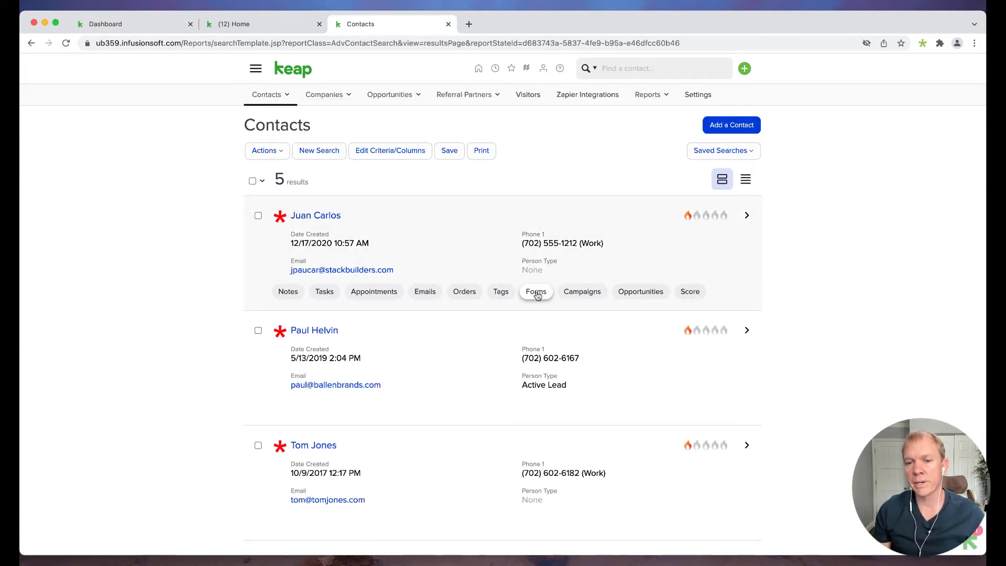
Show the first contact's form submissions and choose "1. New Lead Campaign Form" as the internal form to fill out
click(536, 294)
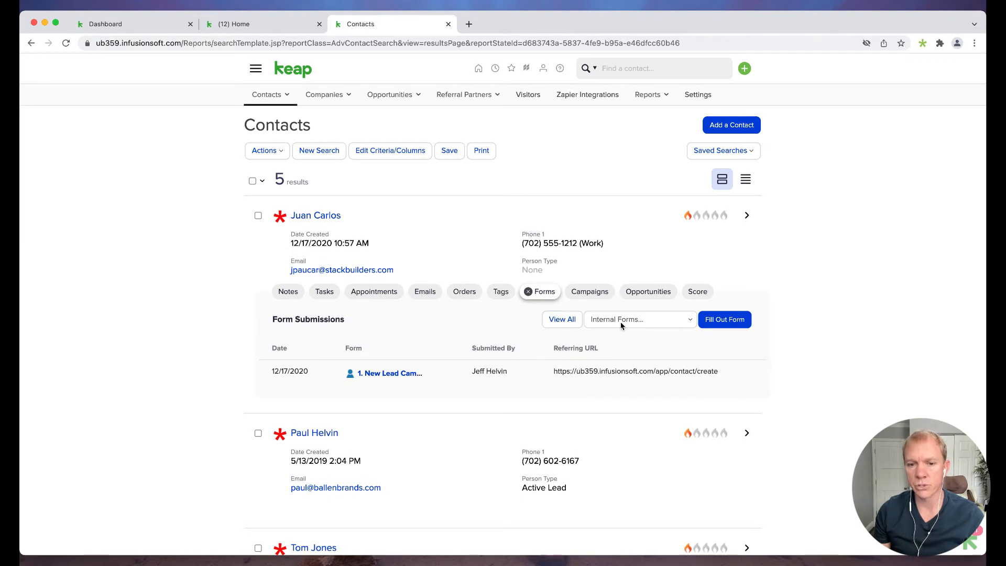
click(640, 325)
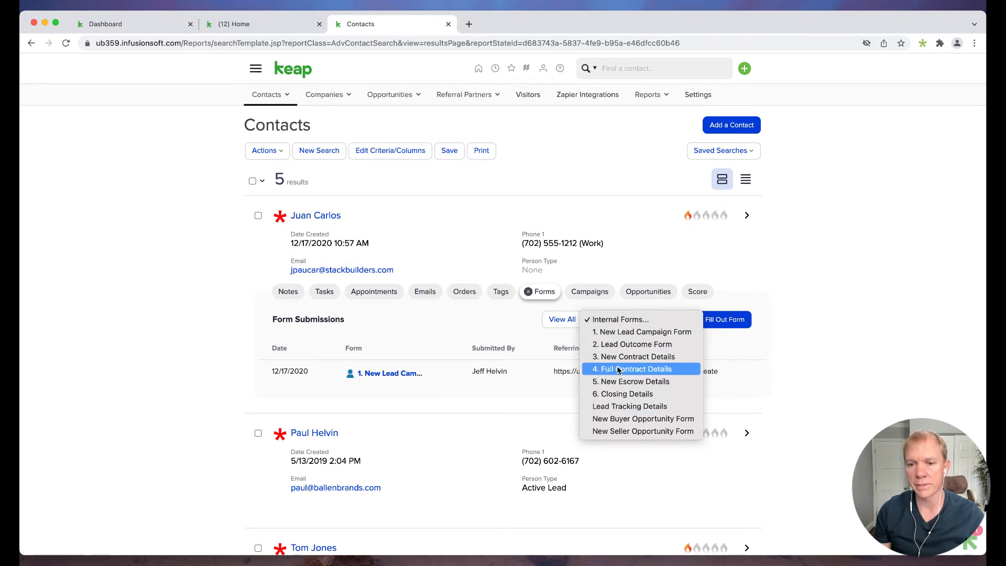
click(630, 332)
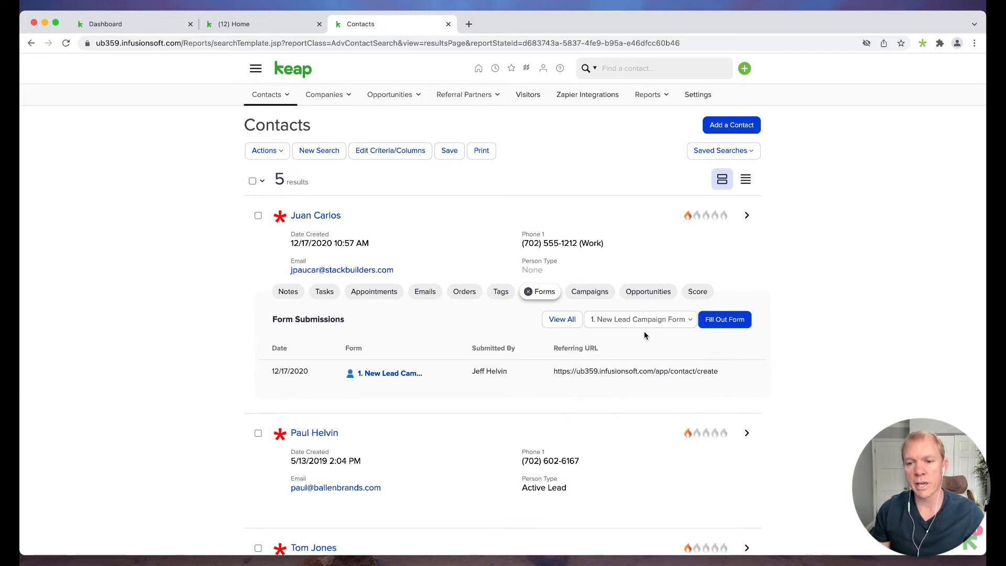
Open the "1. New Lead Campaign Form" for the first contact, review its fields, and cancel it without saving
click(724, 319)
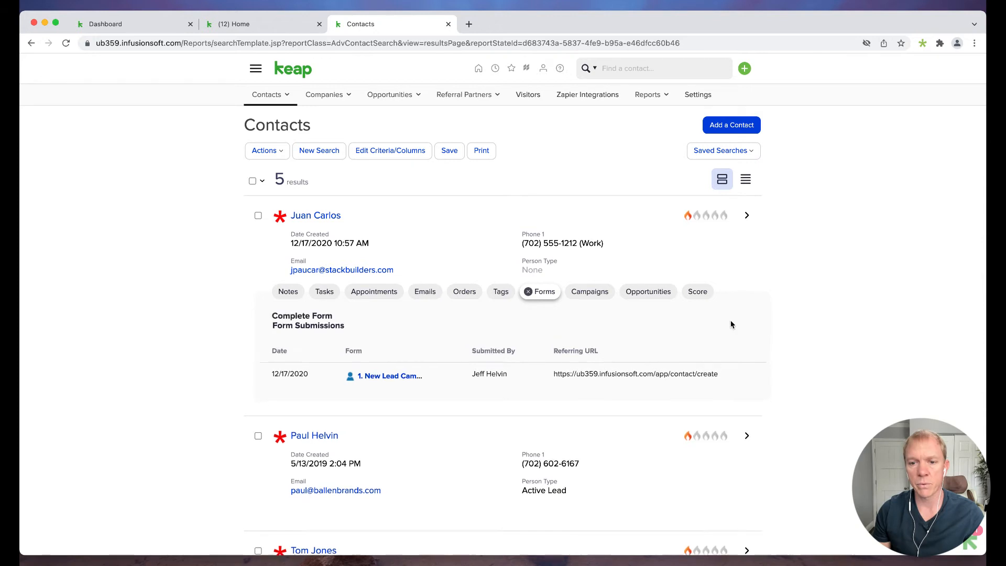
scroll(732, 362, down, 2)
scroll(732, 367, down, 1)
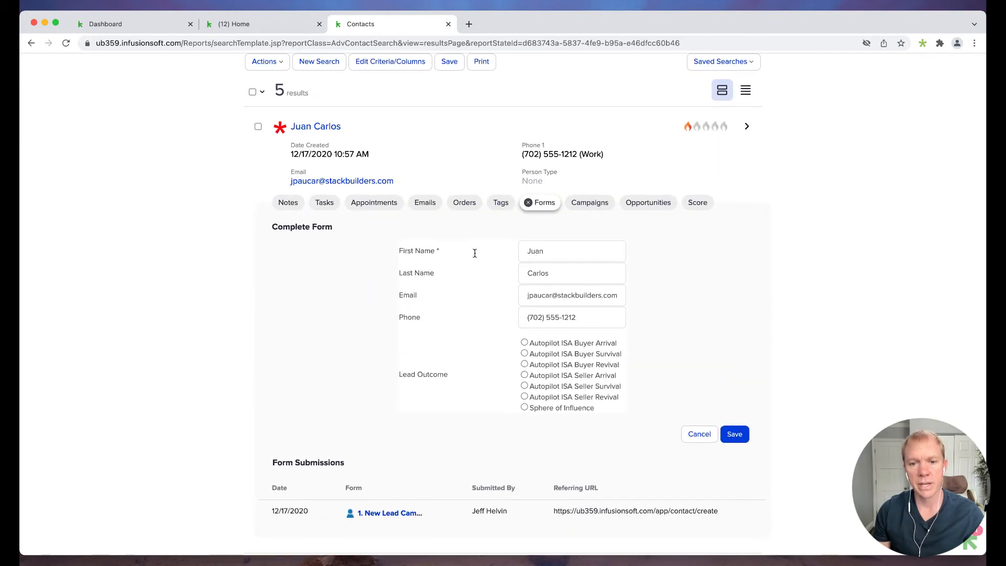
drag(440, 251, 396, 252)
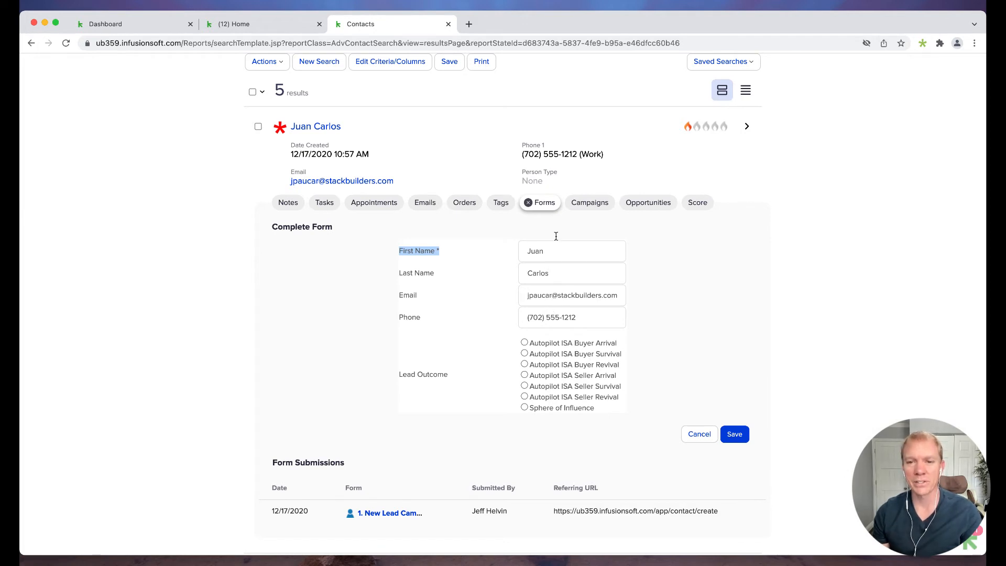
click(689, 436)
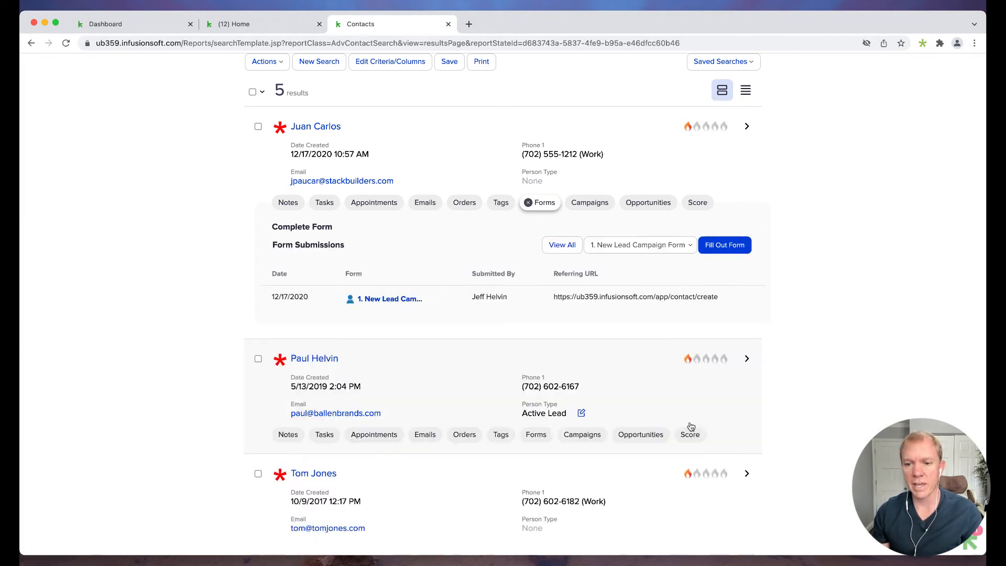
Choose "3. New Contract Details" as the first contact's internal form and open it for filling out
click(654, 233)
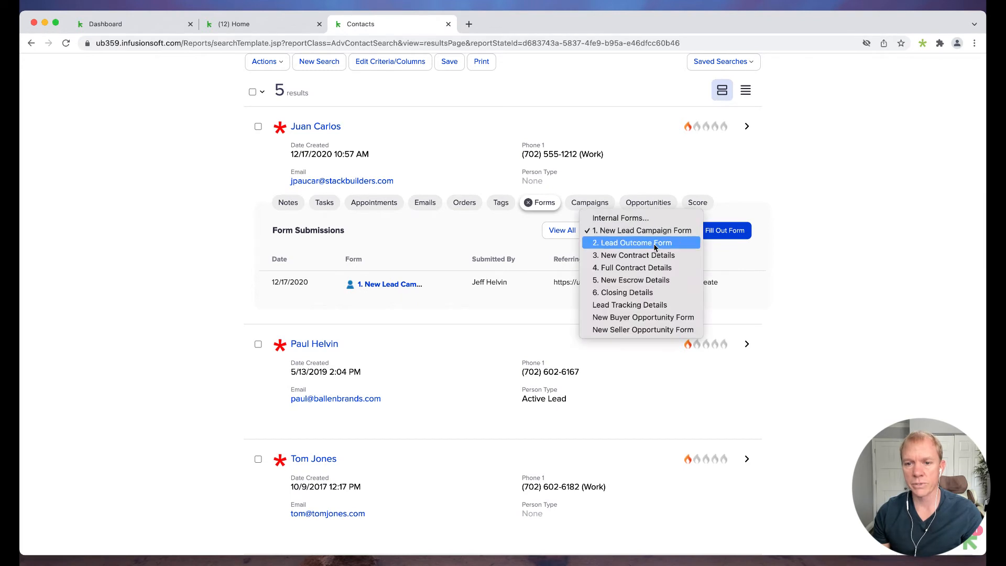
click(652, 255)
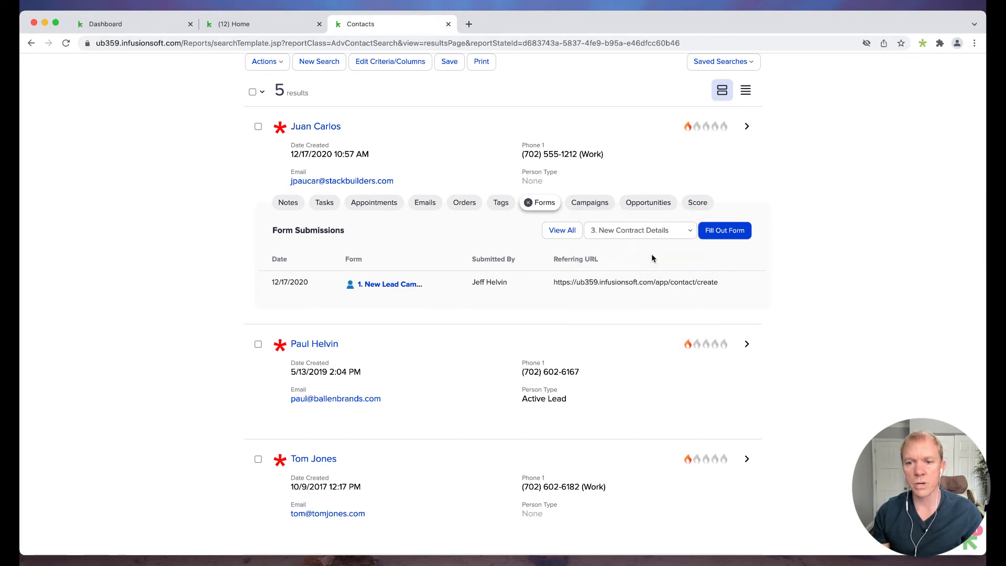
click(724, 231)
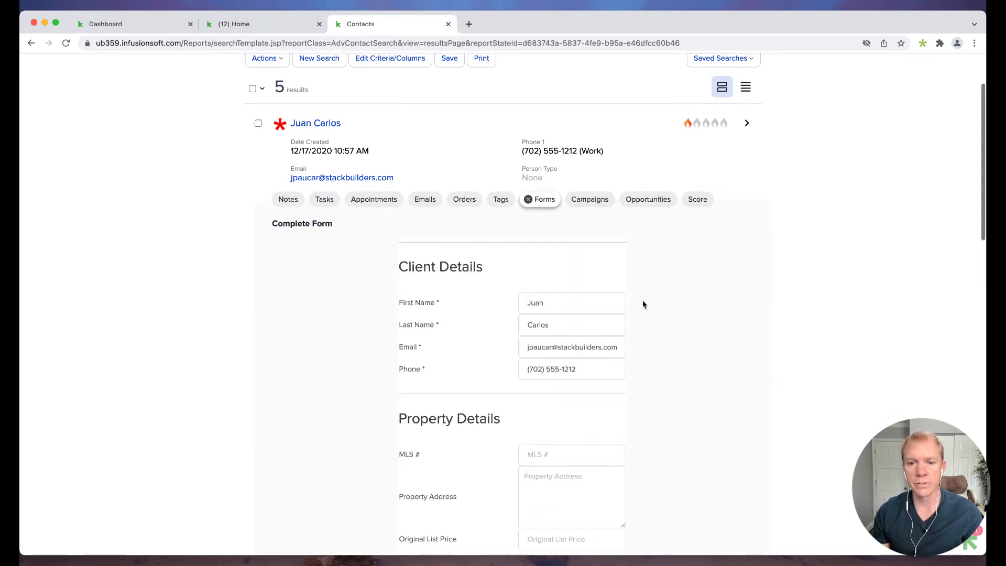
Examine the New Contract Details form's client, property and transaction fields and its birthday and anniversary campaign options
scroll(642, 303, down, 4)
scroll(520, 296, down, 5)
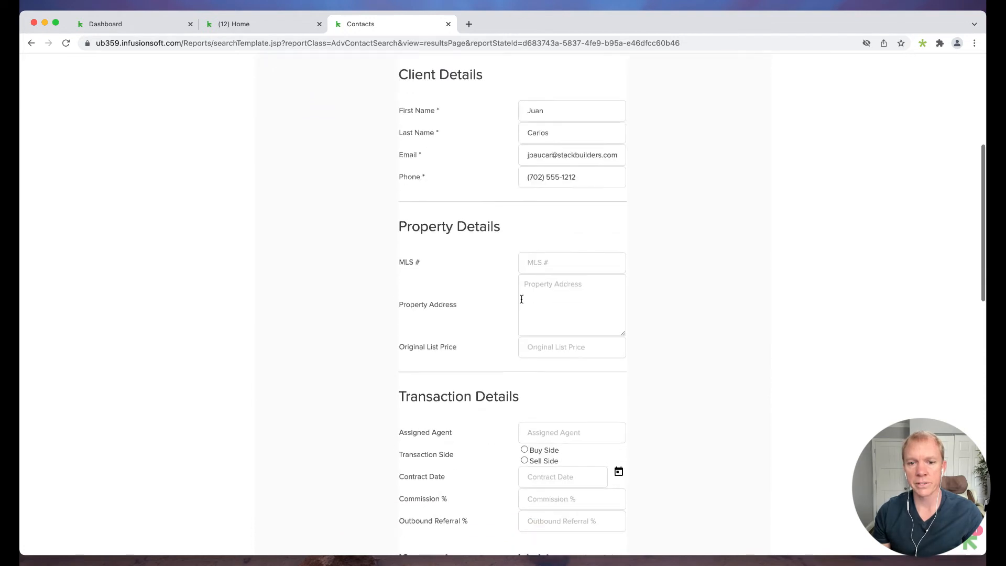
scroll(521, 299, down, 2)
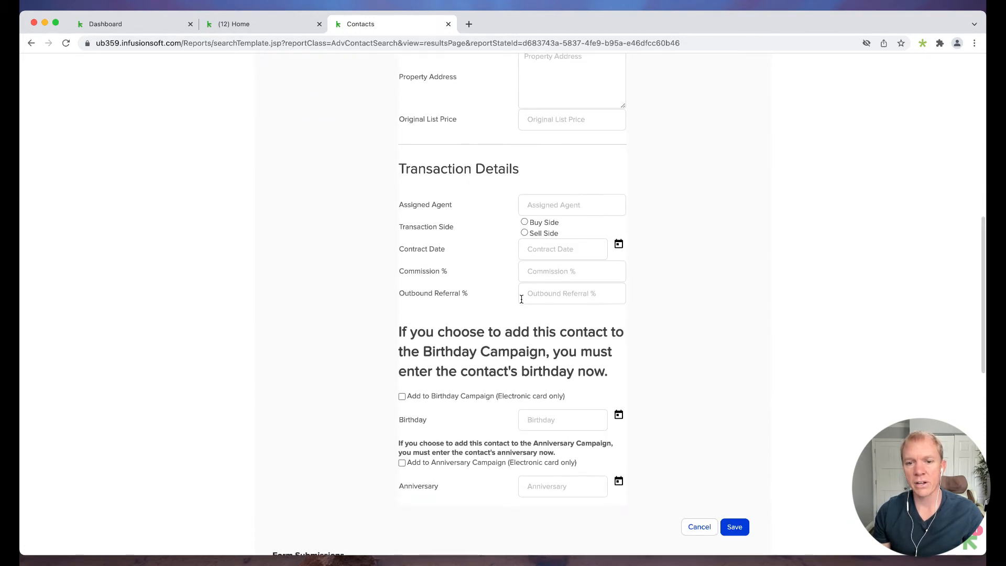
scroll(521, 299, down, 1)
scroll(469, 347, down, 1)
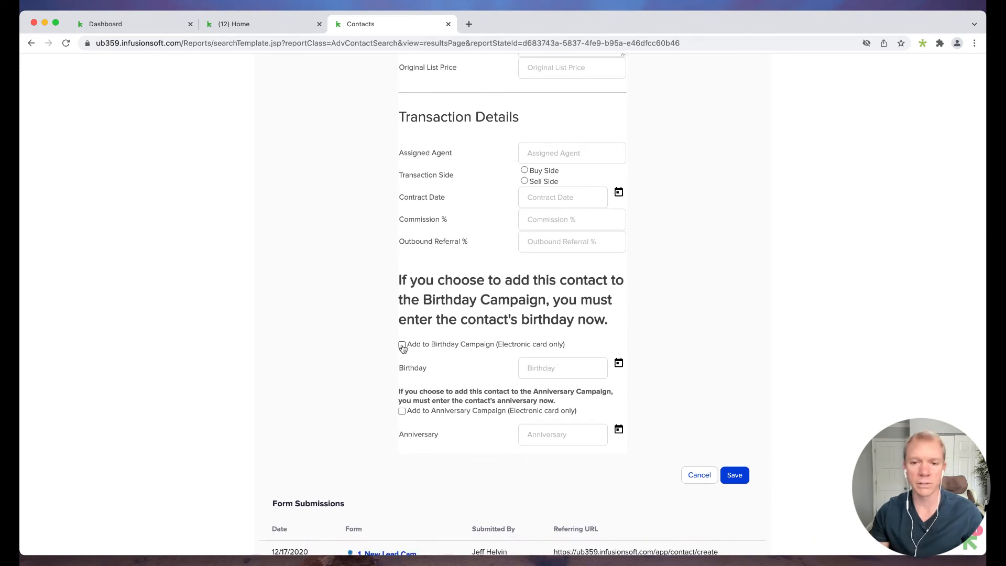
scroll(402, 348, down, 2)
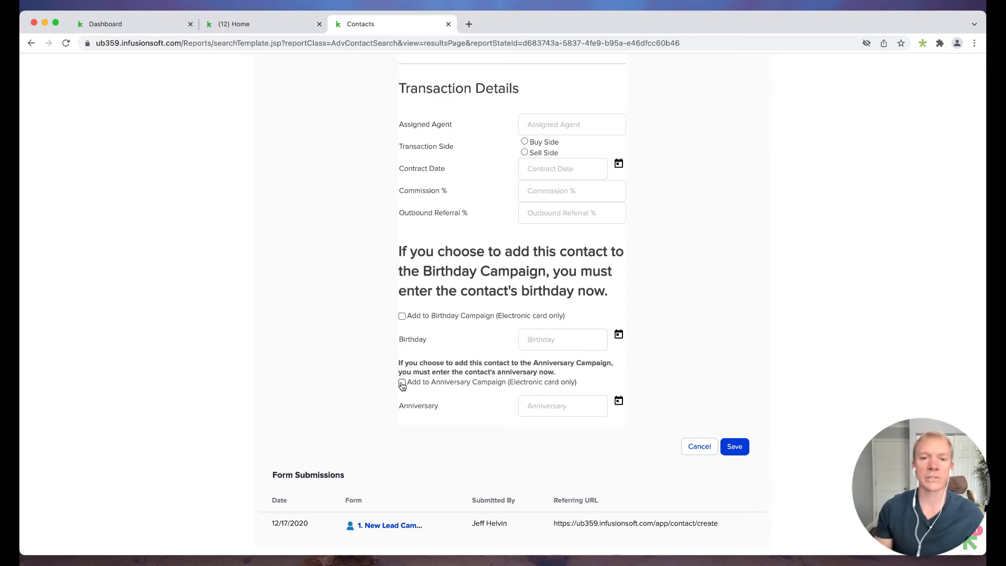
scroll(591, 361, down, 2)
scroll(591, 361, up, 10)
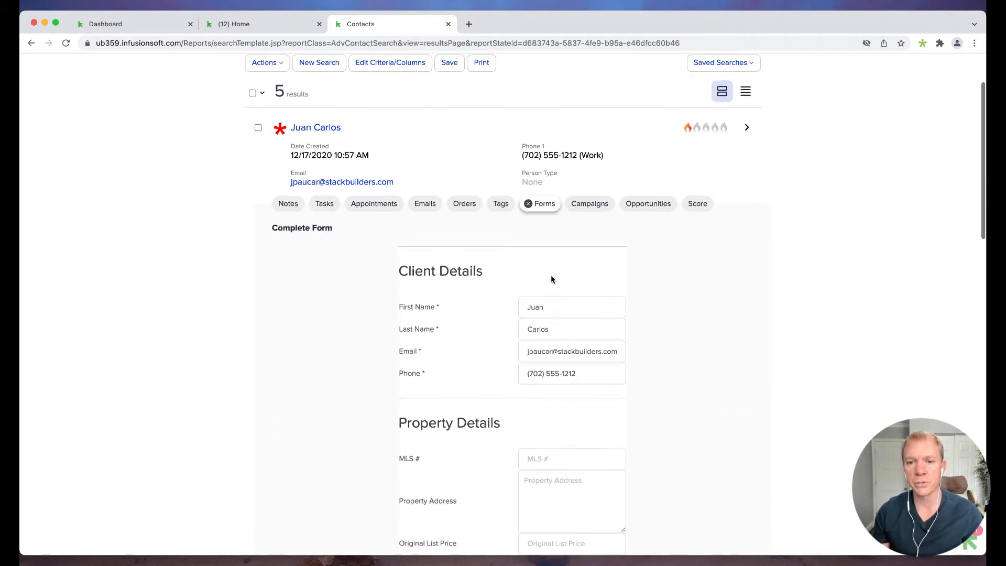
scroll(551, 275, down, 5)
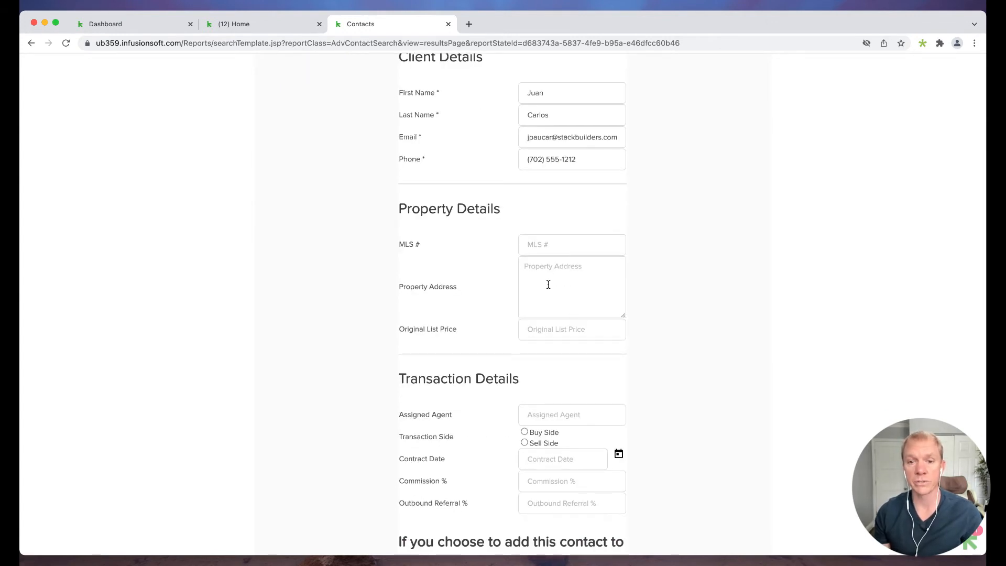
scroll(521, 328, up, 4)
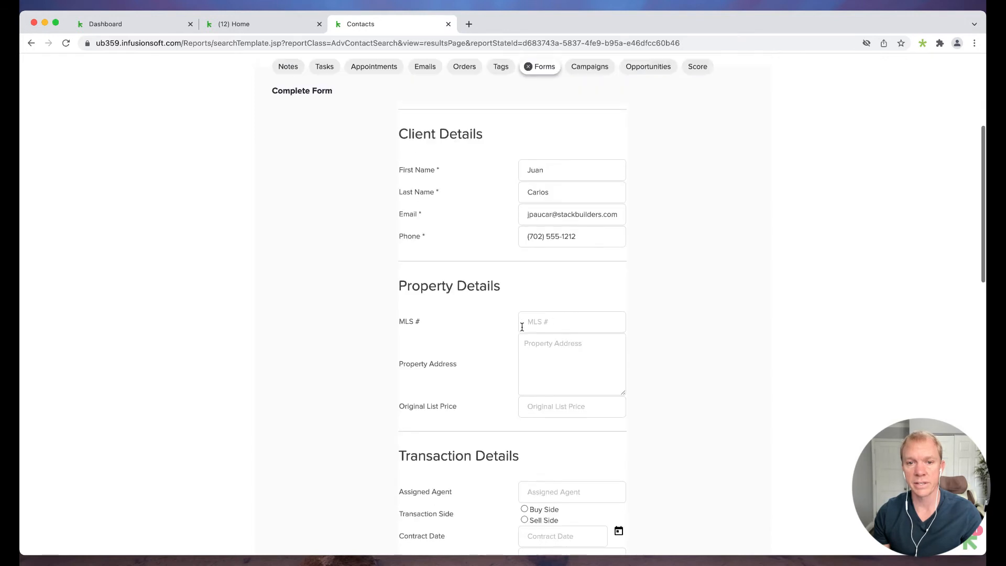
Open the first contact's full record separately from the contacts list and show its Contract fields
right_click(309, 105)
click(321, 113)
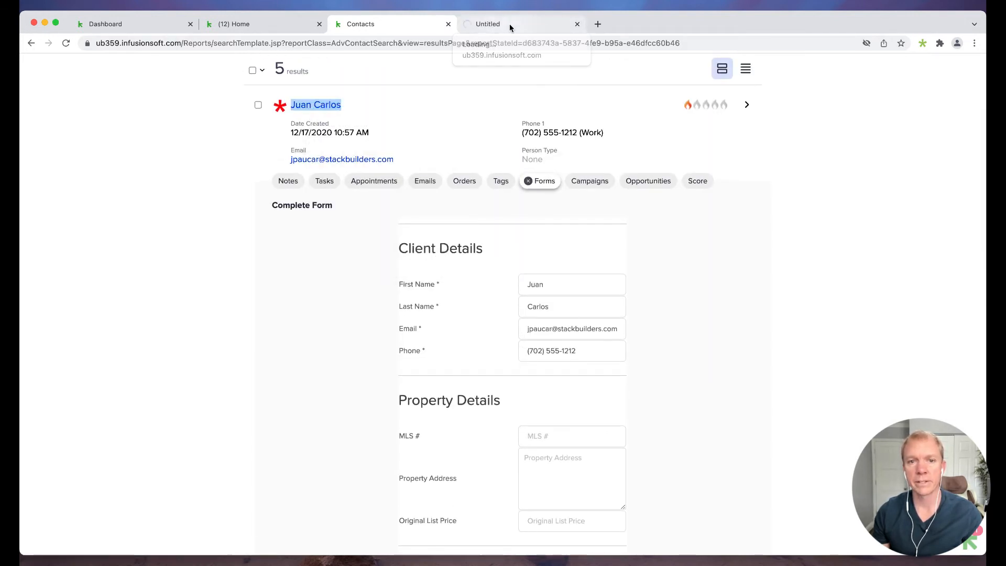
click(509, 24)
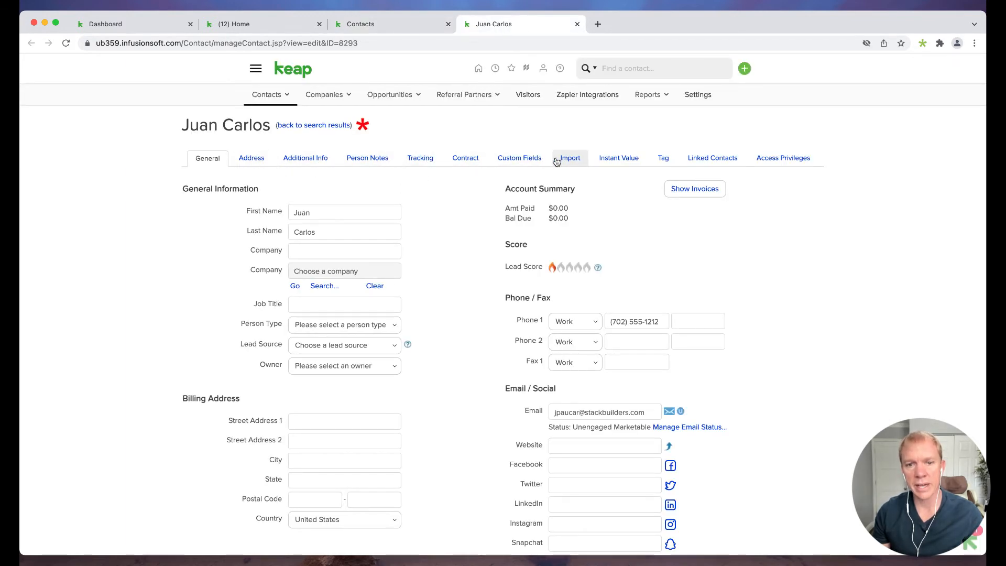
click(473, 162)
scroll(224, 243, down, 1)
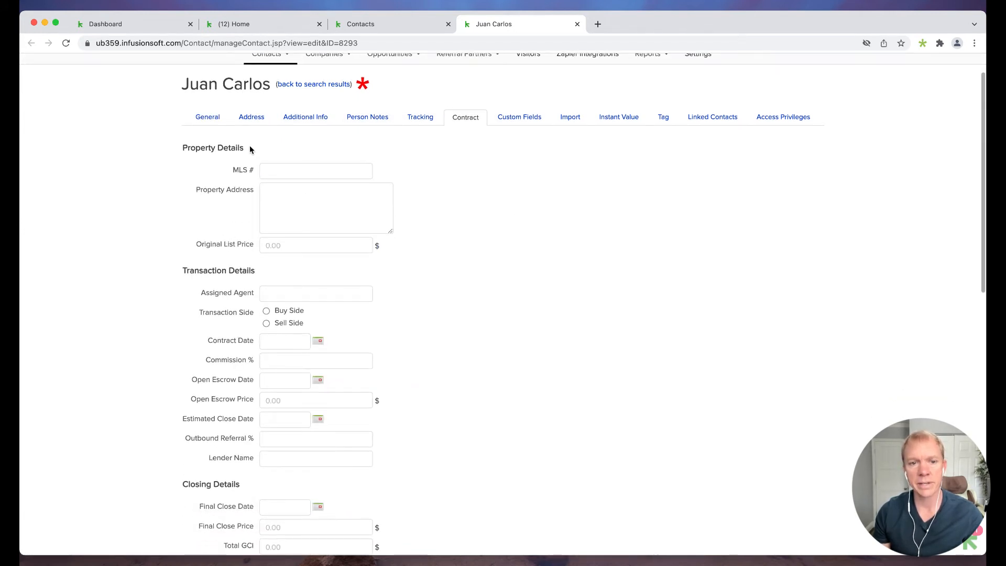
Compare the New Contract Details form's property and transaction fields with the Contract fields in the contact's record
click(391, 24)
scroll(482, 288, down, 5)
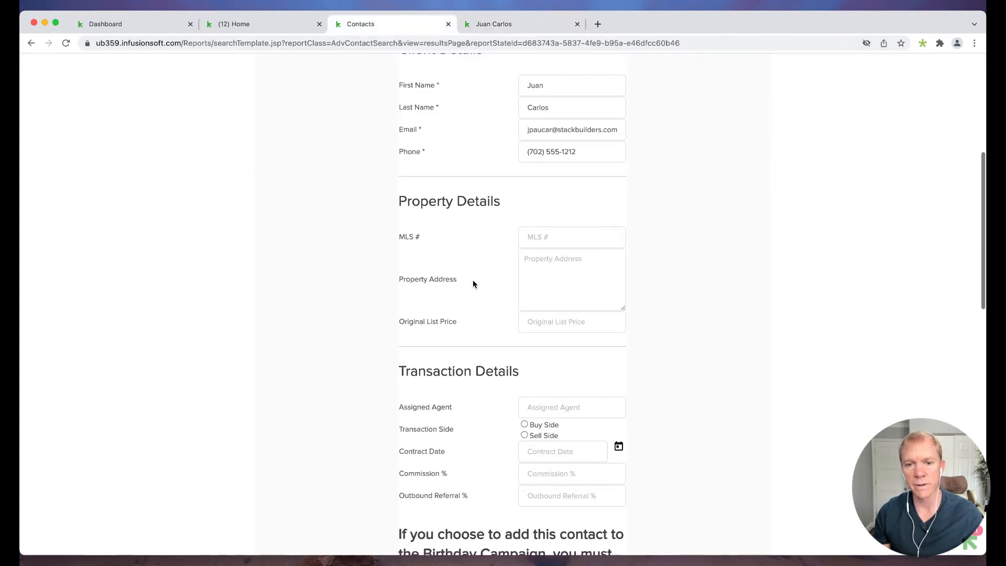
scroll(455, 299, down, 1)
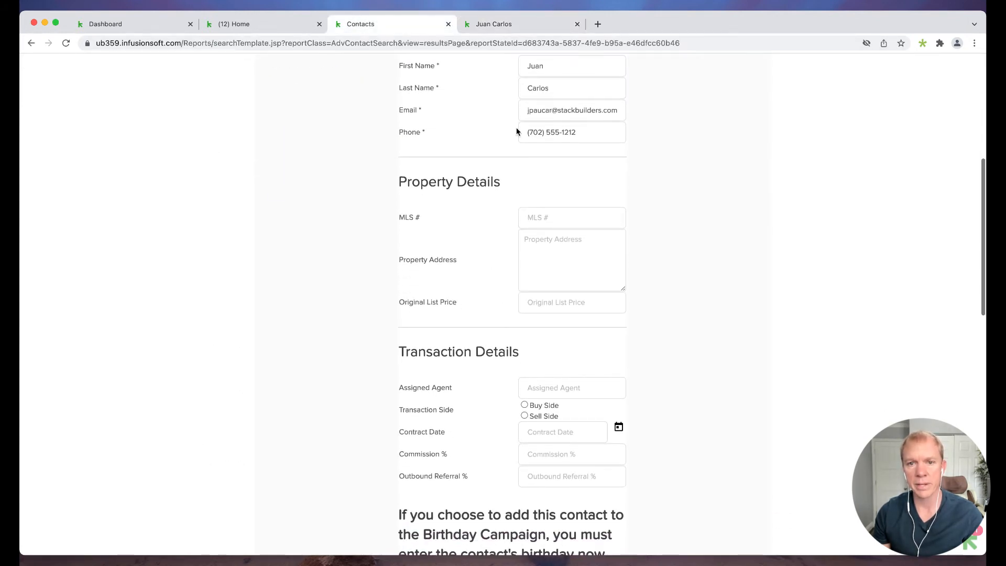
click(507, 24)
scroll(227, 321, down, 1)
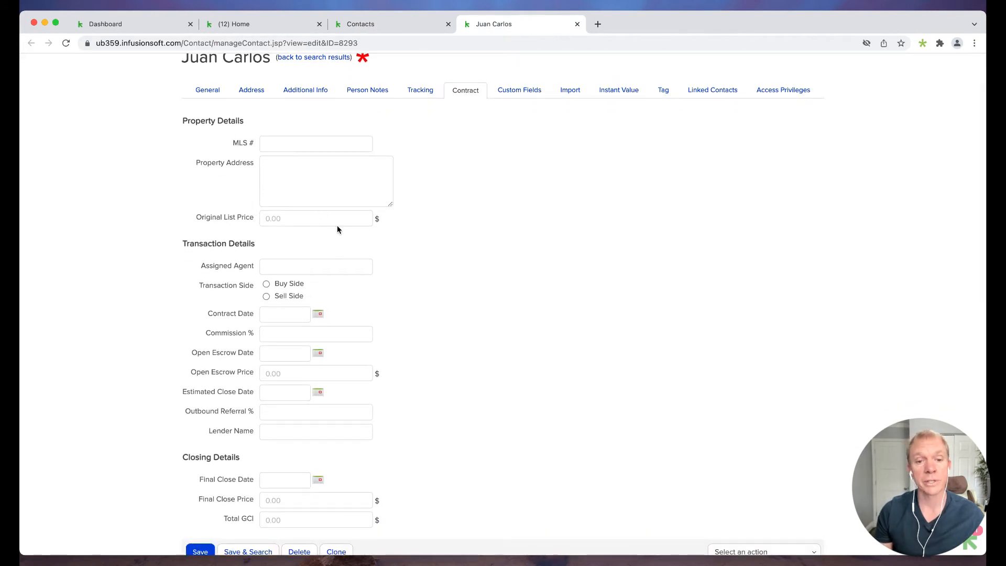
Return to the New Contract Details form and review it from the client details through to the saving option
click(382, 27)
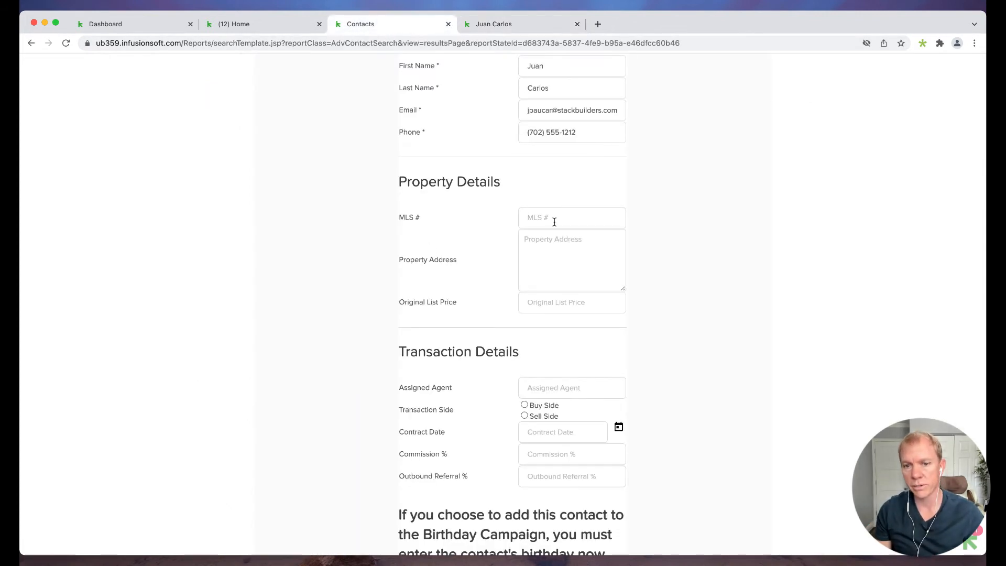
scroll(569, 228, up, 1)
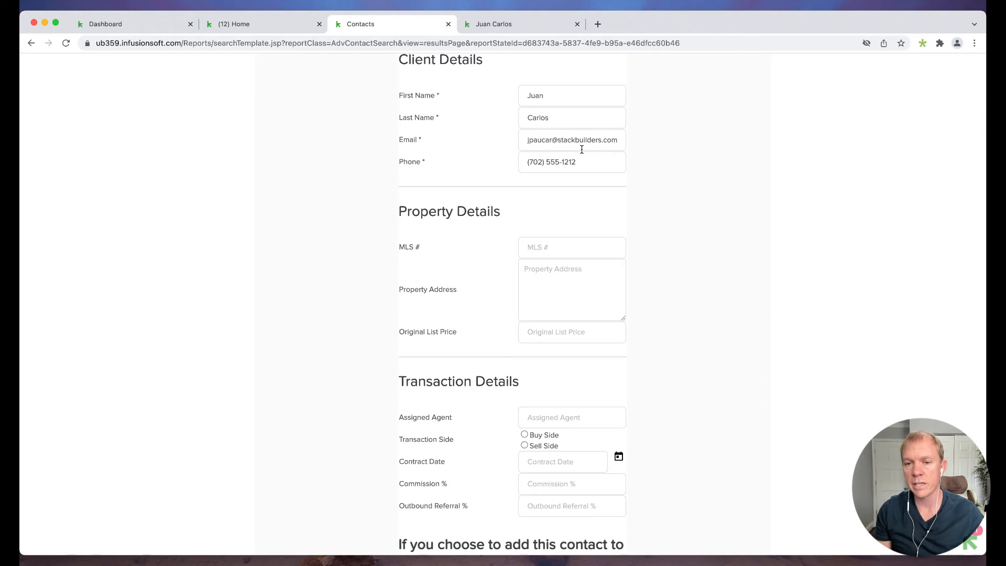
scroll(514, 208, down, 1)
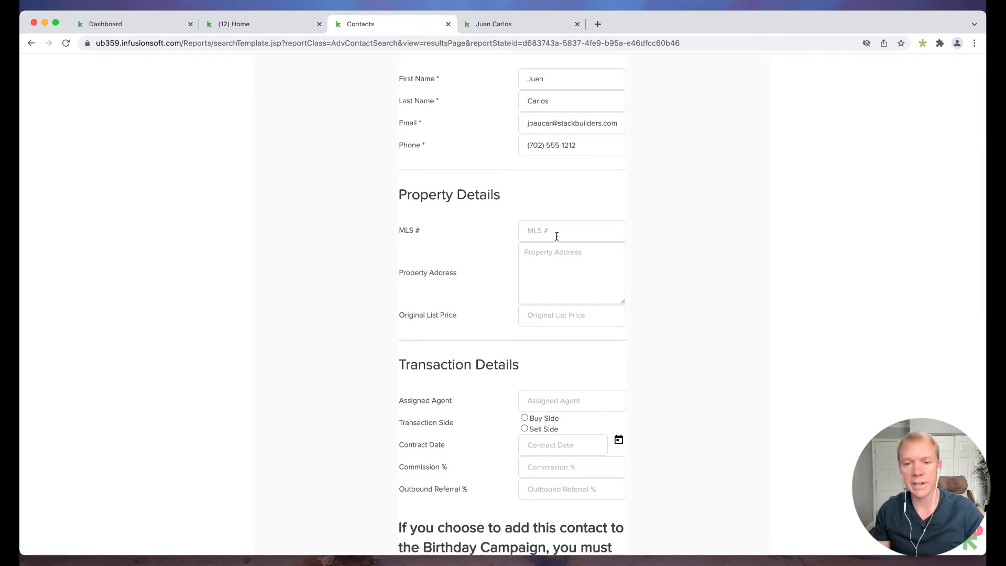
scroll(556, 236, down, 5)
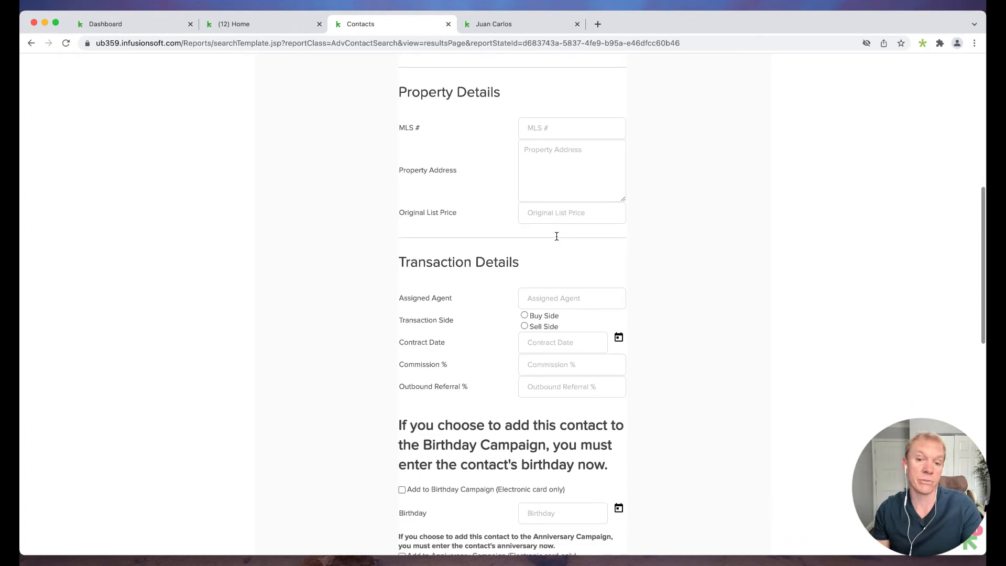
scroll(556, 236, down, 3)
scroll(557, 240, up, 3)
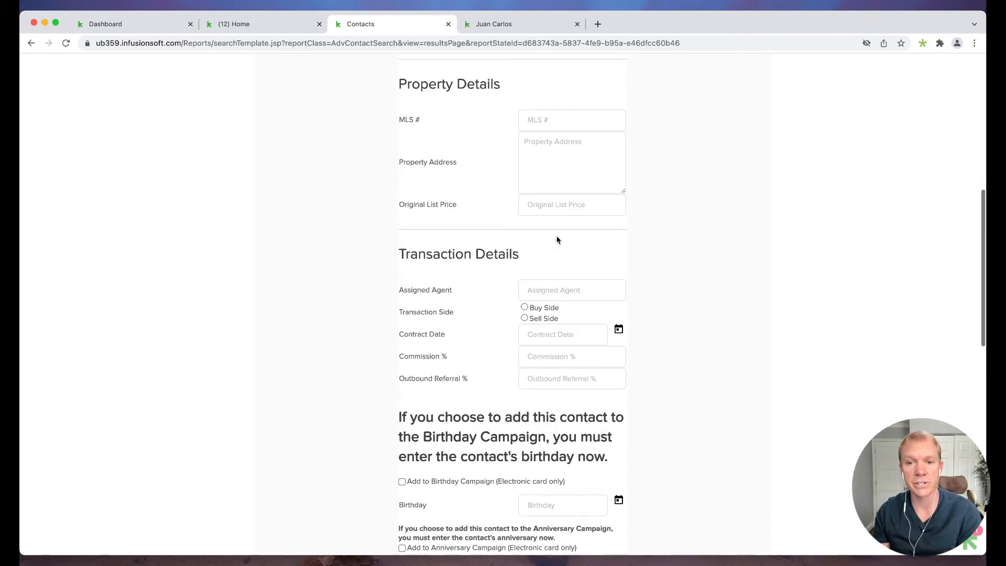
scroll(557, 239, up, 6)
scroll(557, 239, down, 12)
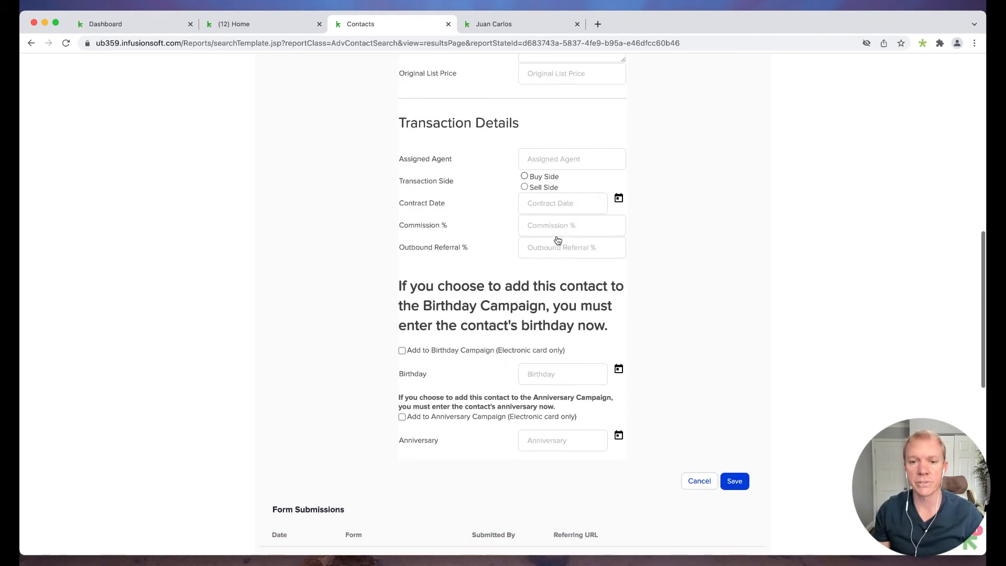
scroll(557, 240, down, 10)
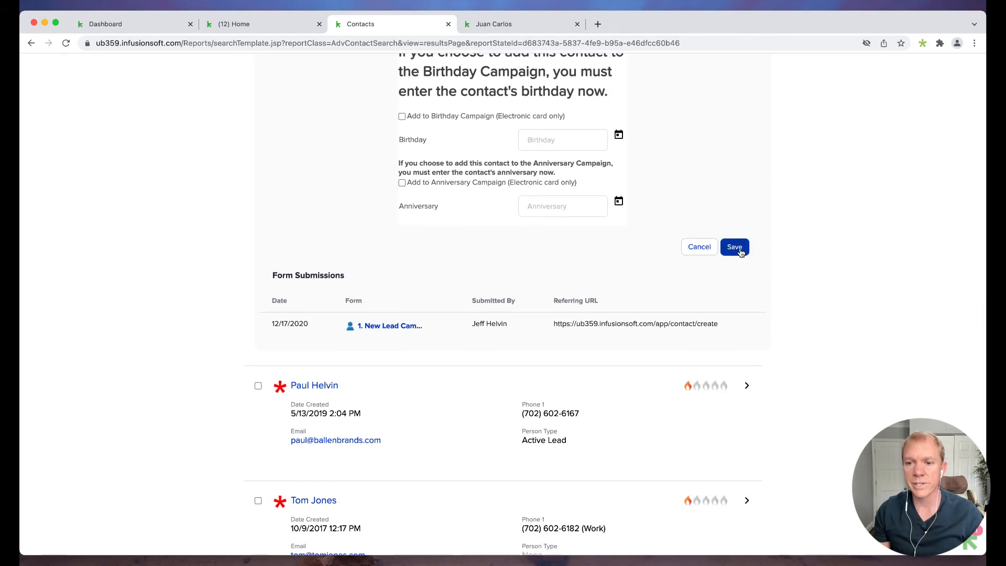
scroll(626, 225, up, 20)
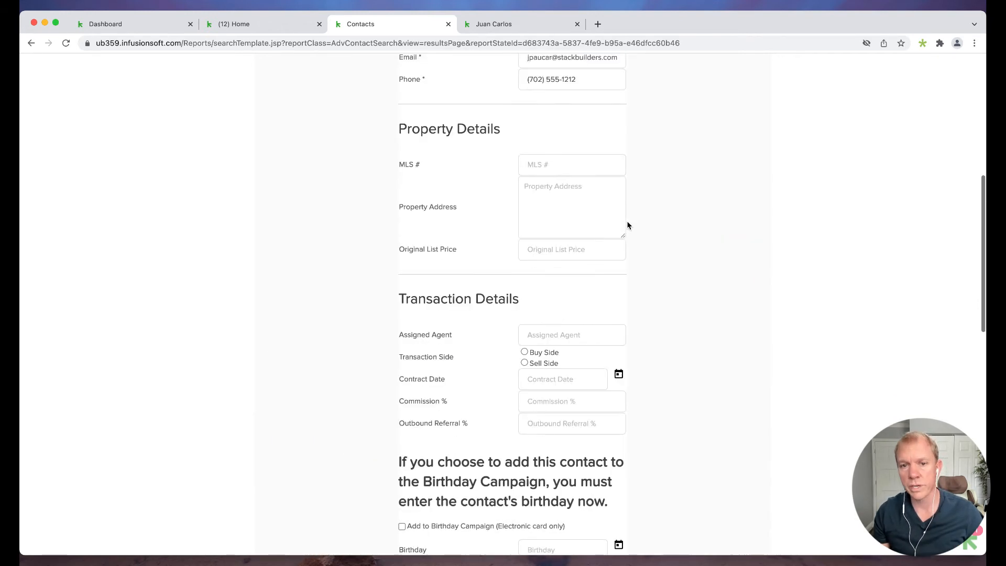
click(369, 230)
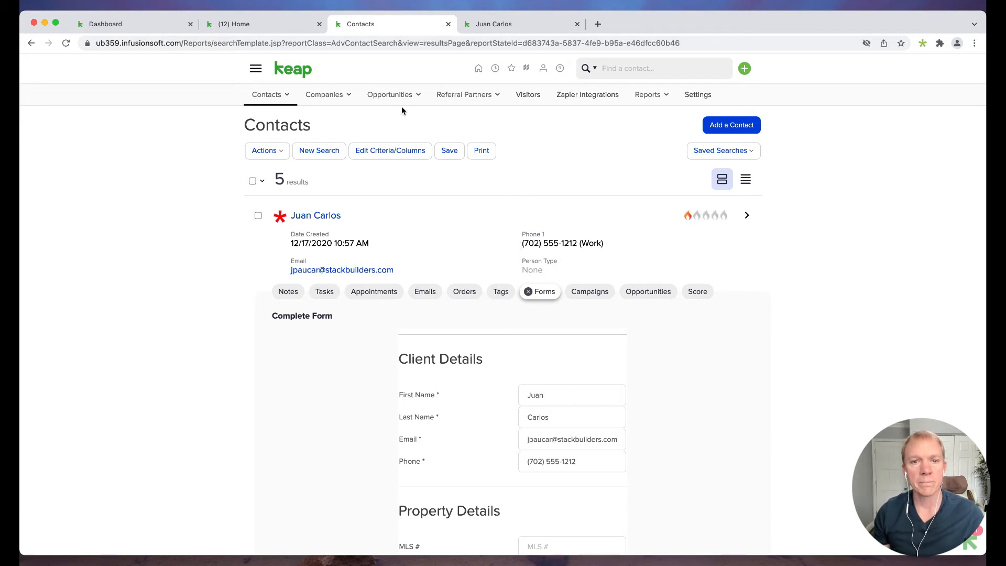
Switch to the Keap app's Home page, open the marketing forms and list the internal forms
click(262, 29)
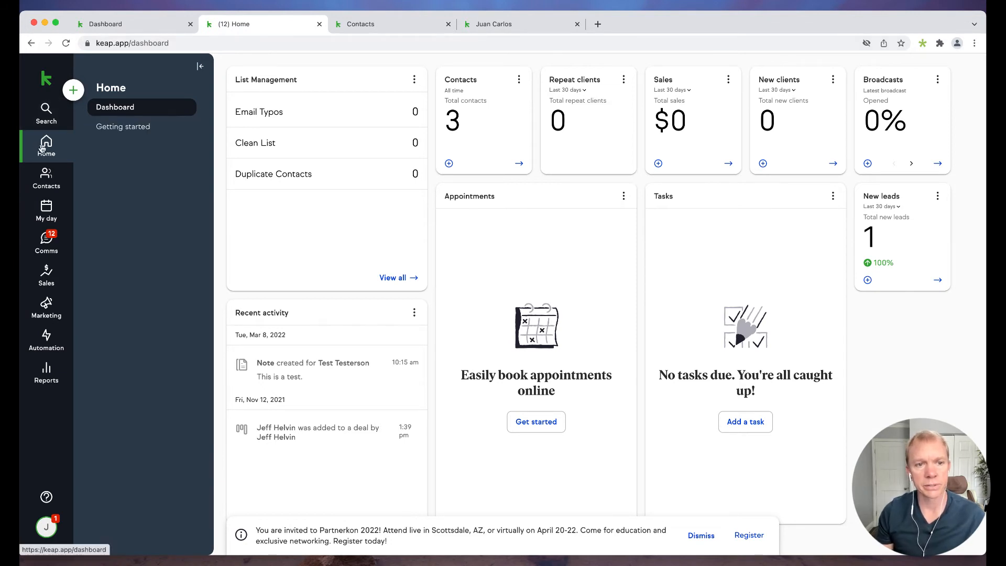
click(200, 66)
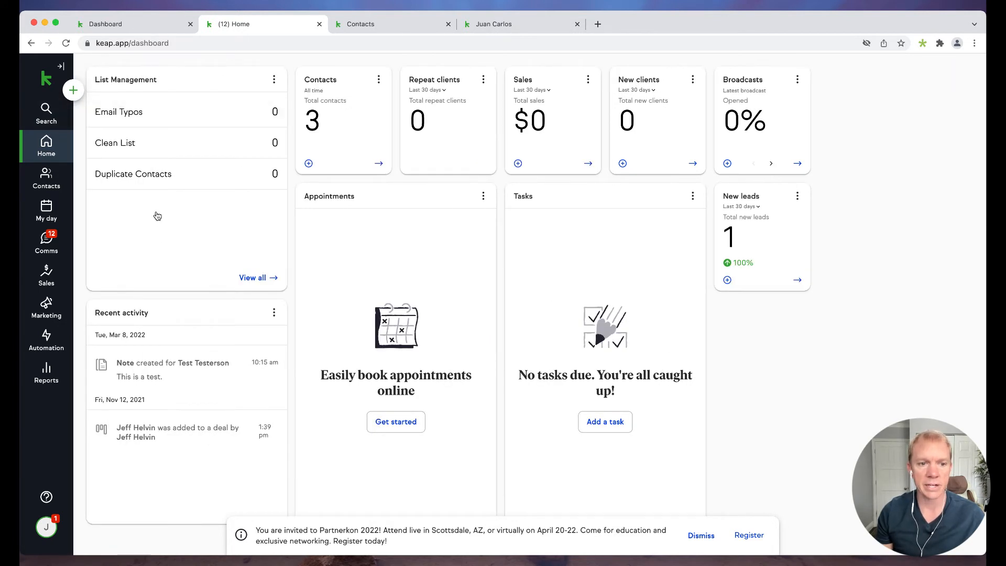
click(46, 306)
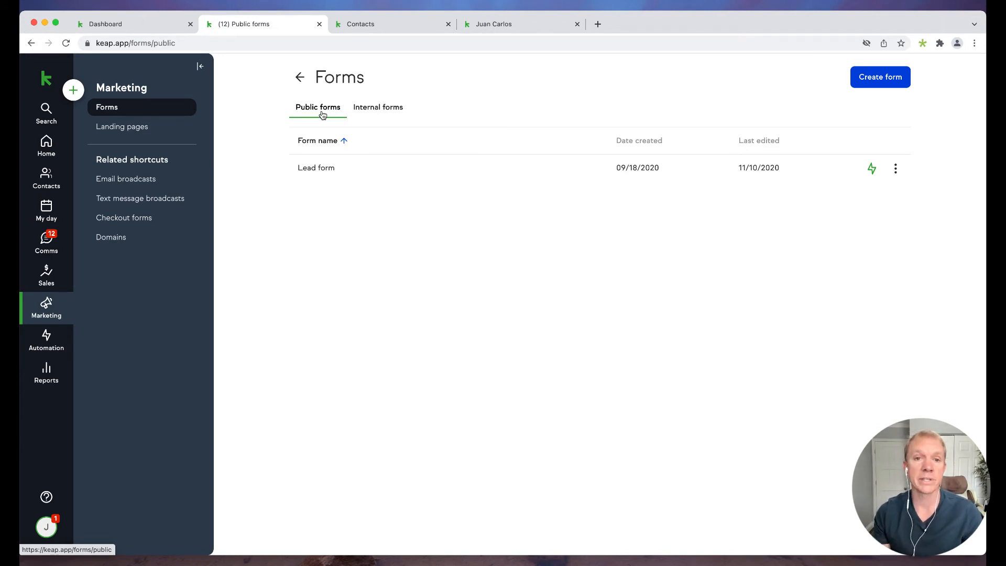
click(390, 116)
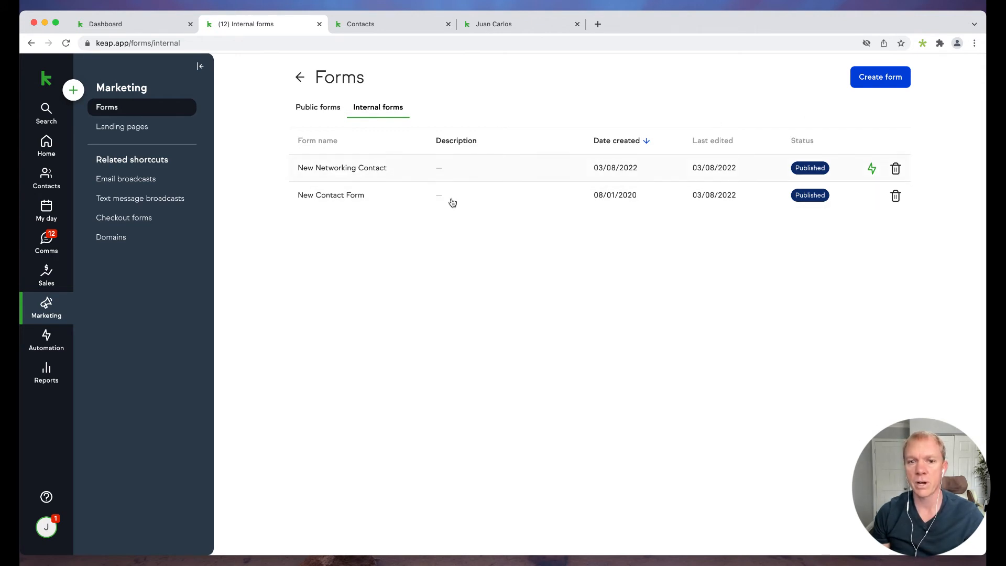
Create a new internal form based on the Intake form template and start building it
click(879, 79)
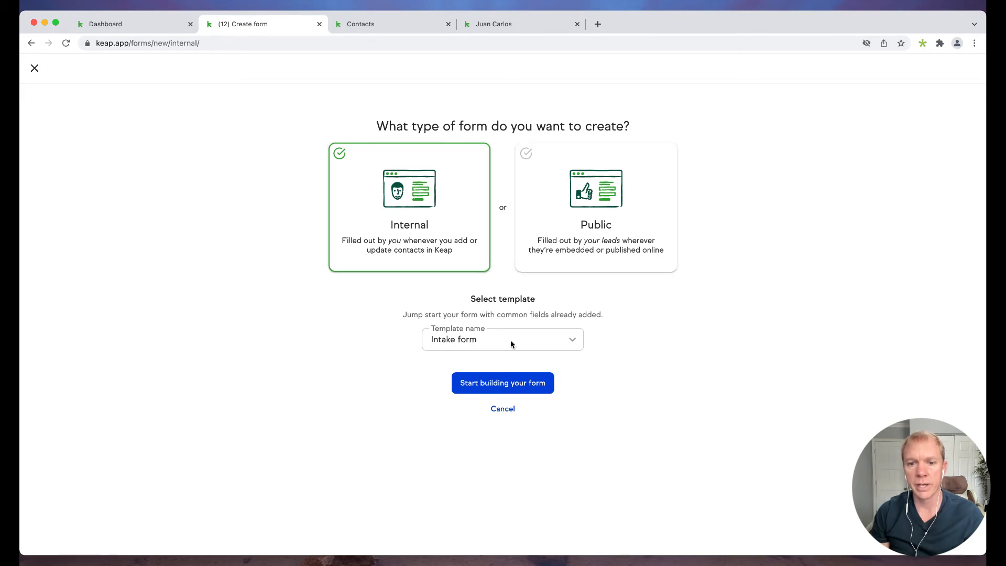
scroll(510, 341, down, 1)
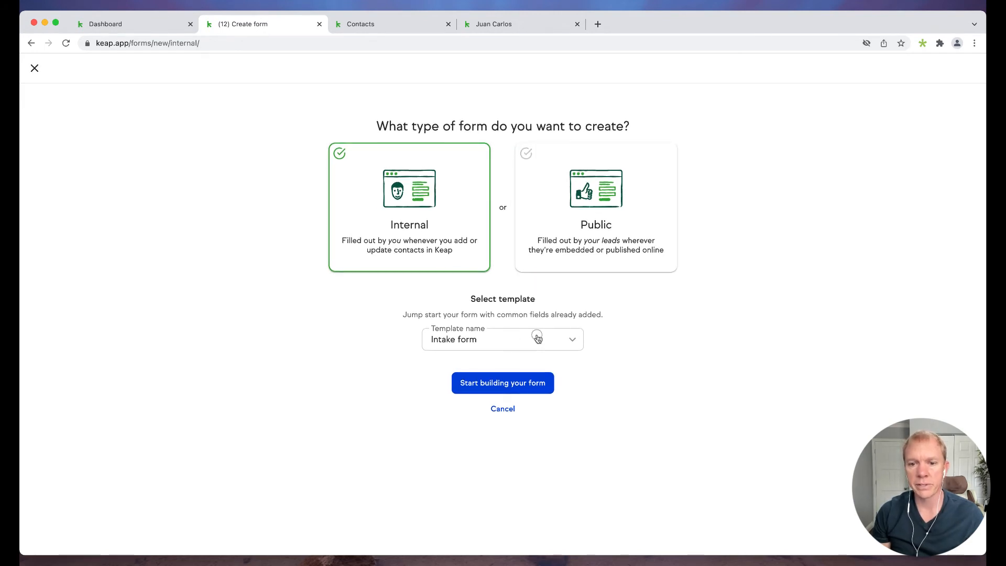
click(537, 338)
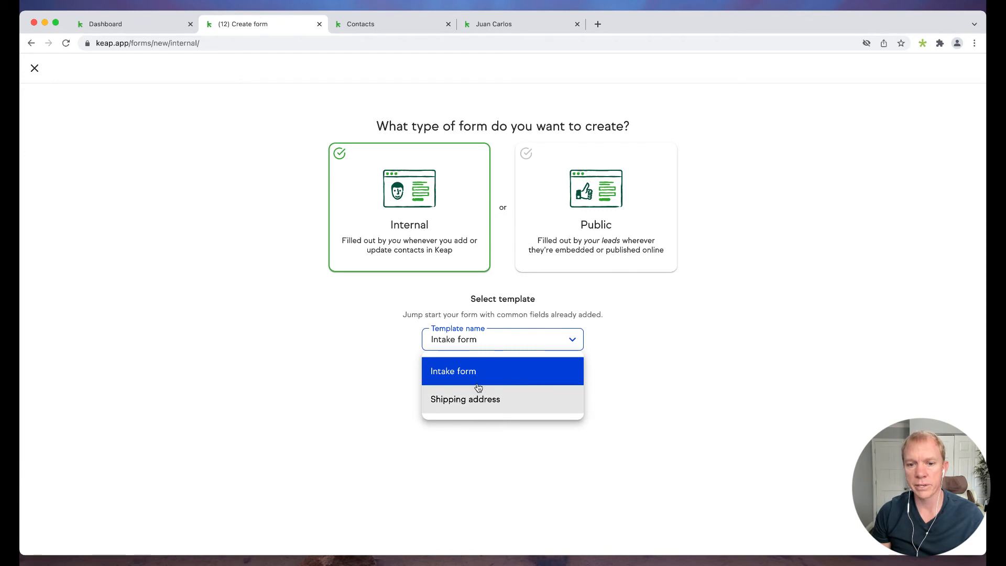
click(506, 378)
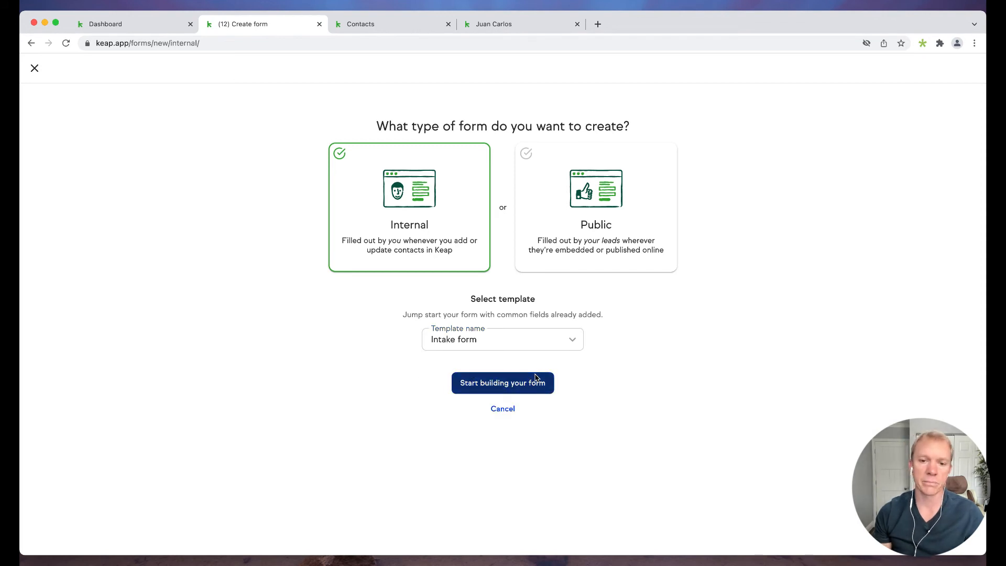
click(501, 383)
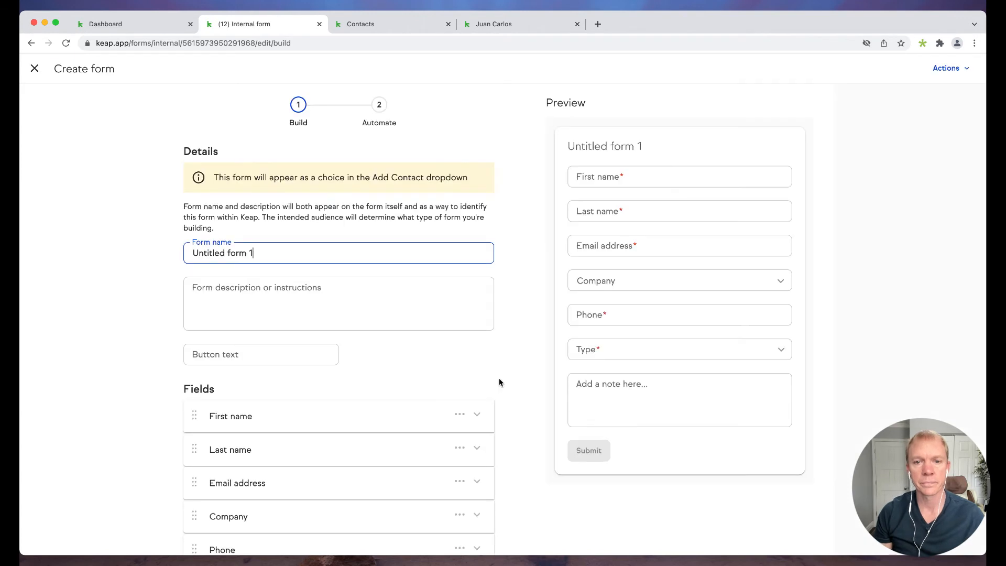
Name the form "New Intake Form"
drag(307, 253, 138, 253)
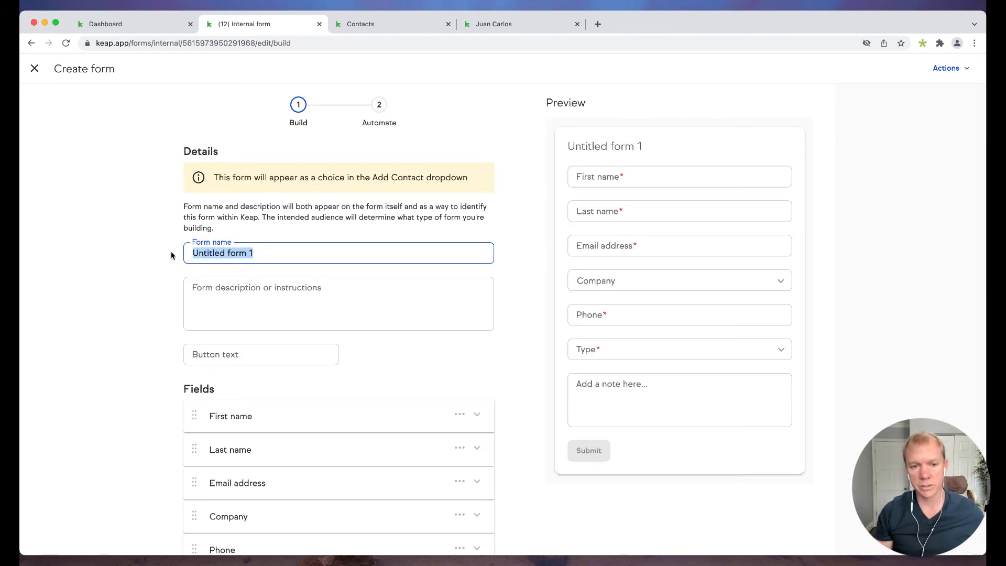
text(New )
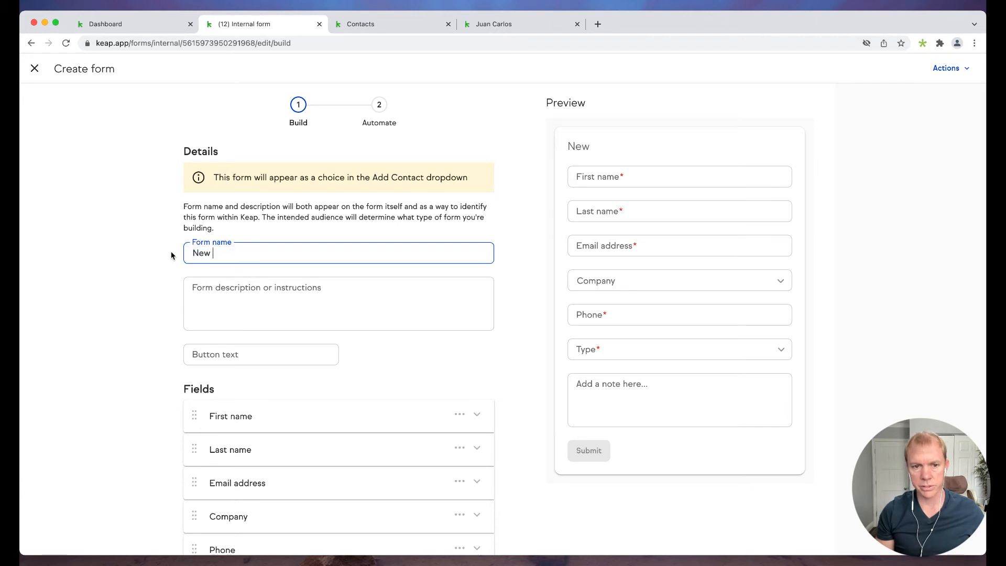
text(Intake Form)
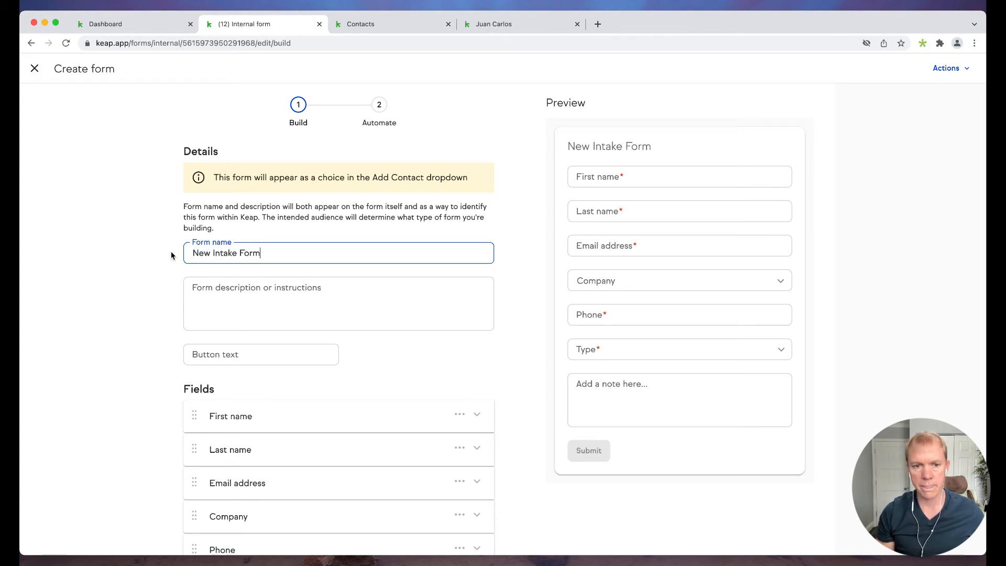
Examine the form's description and button text settings and its list of fields from First name to Add Note
click(250, 300)
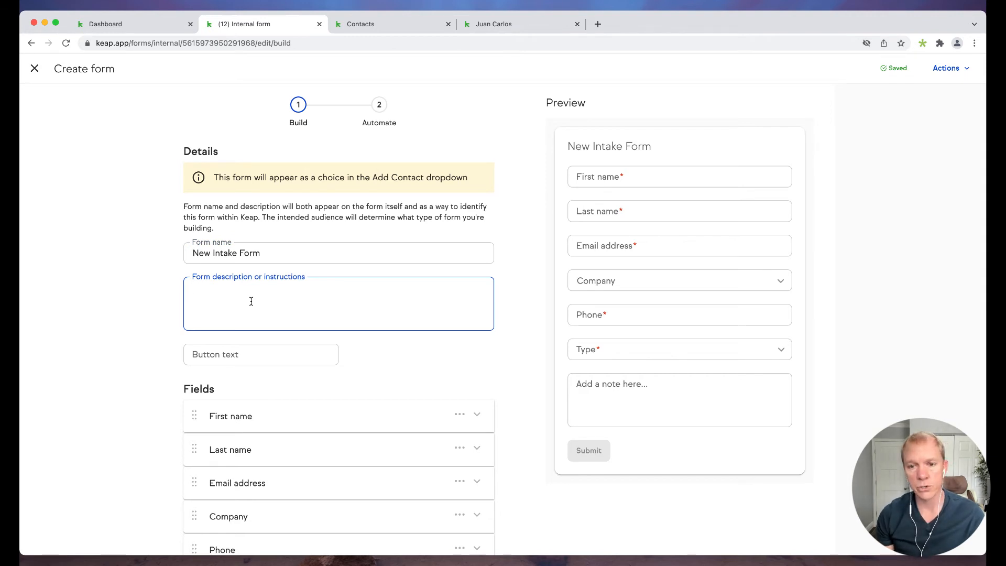
scroll(251, 301, down, 2)
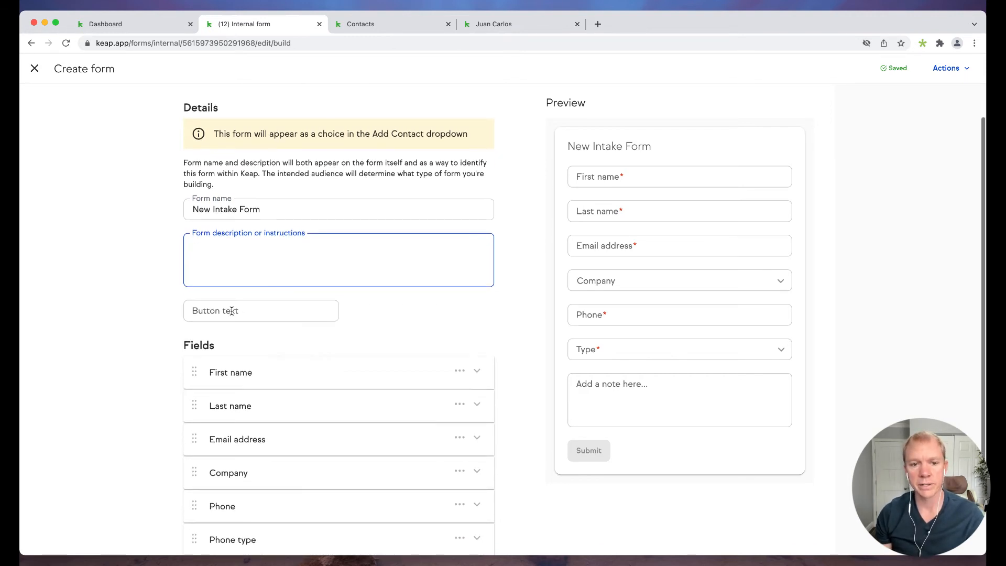
click(259, 309)
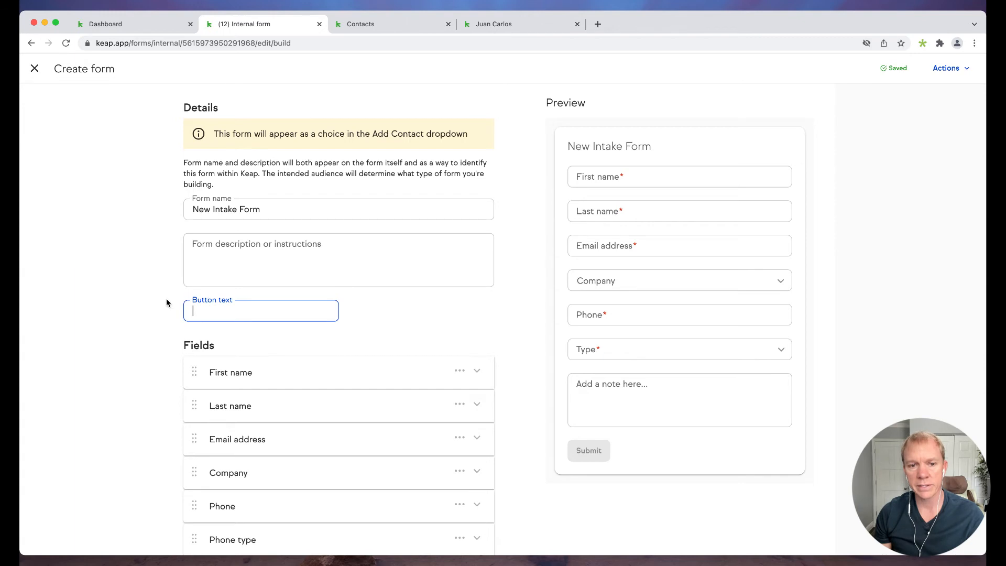
scroll(165, 297, down, 1)
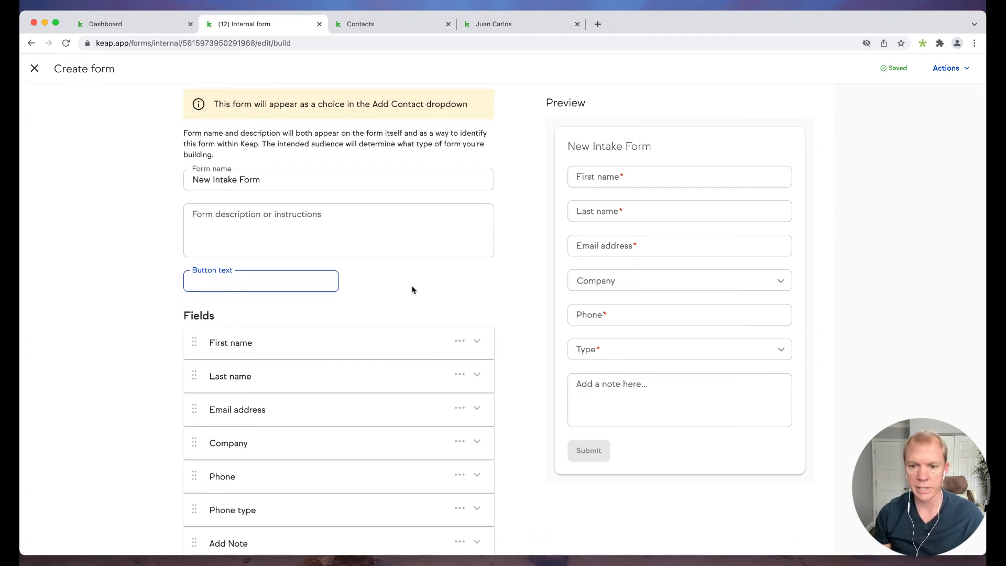
click(262, 293)
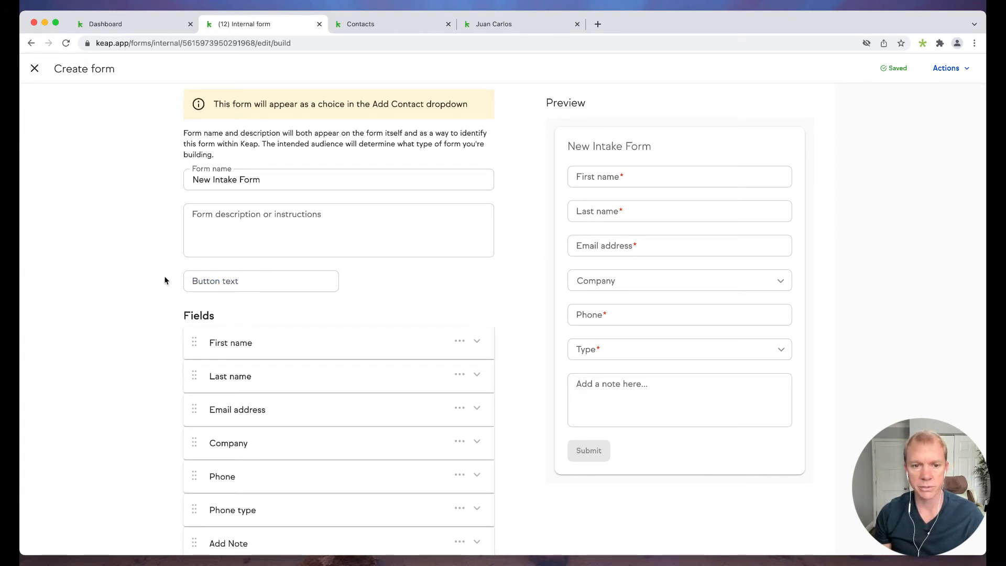
scroll(368, 289, down, 1)
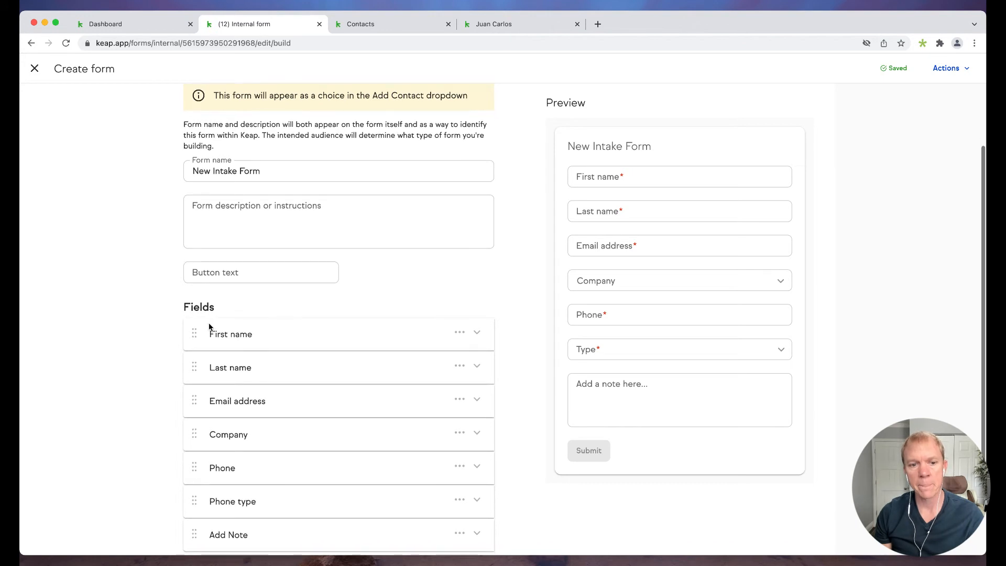
scroll(208, 327, down, 5)
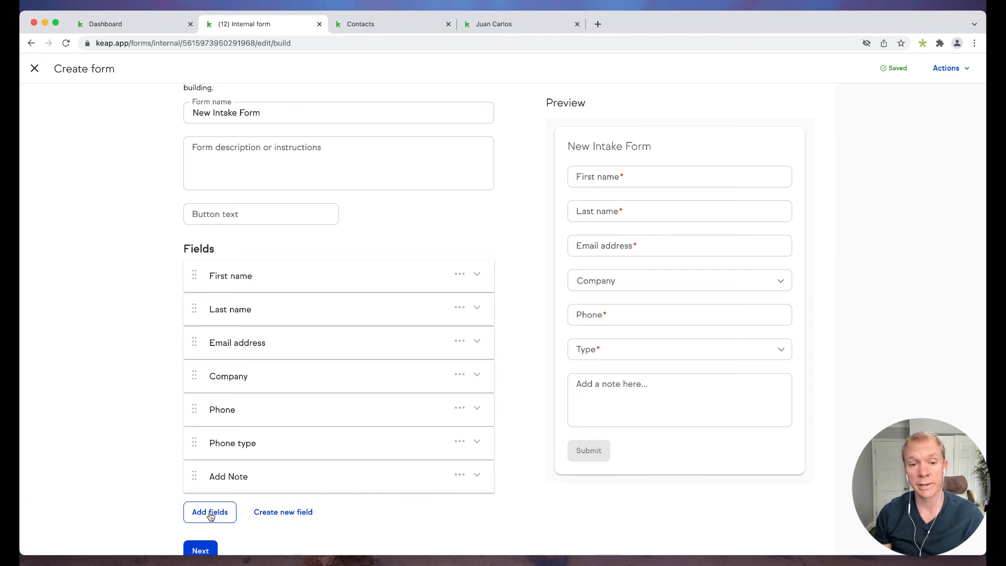
Open the settings for creating a custom contact field, look over the options, and close them without creating a field
scroll(273, 366, down, 1)
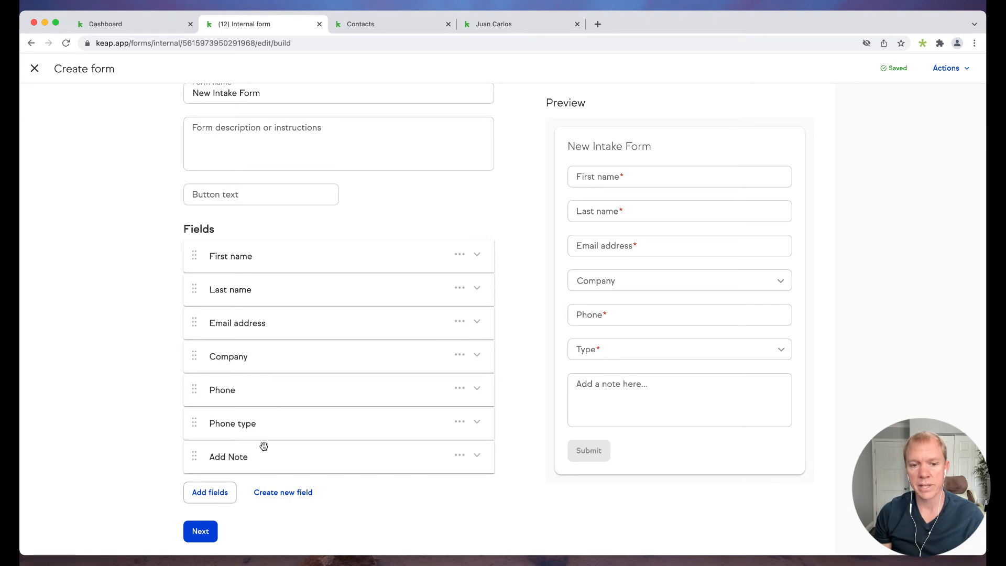
click(282, 491)
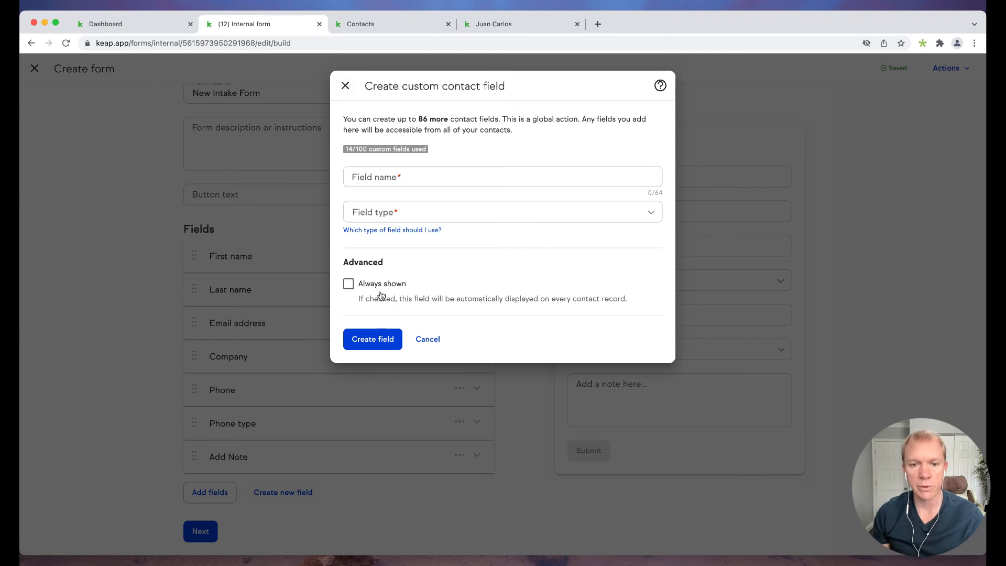
click(345, 86)
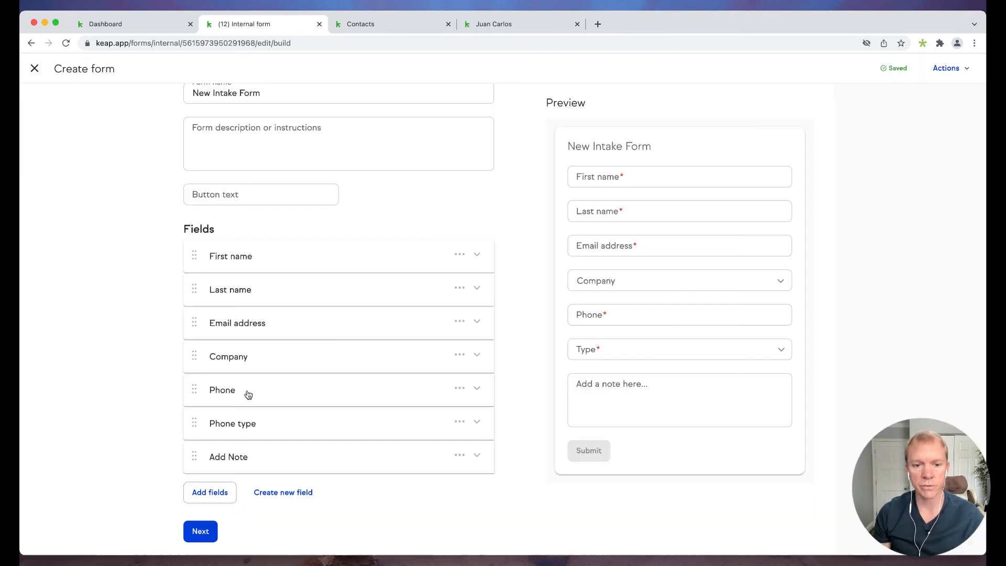
Add an empty field row below Add Note and browse the available contact fields without choosing one
click(214, 497)
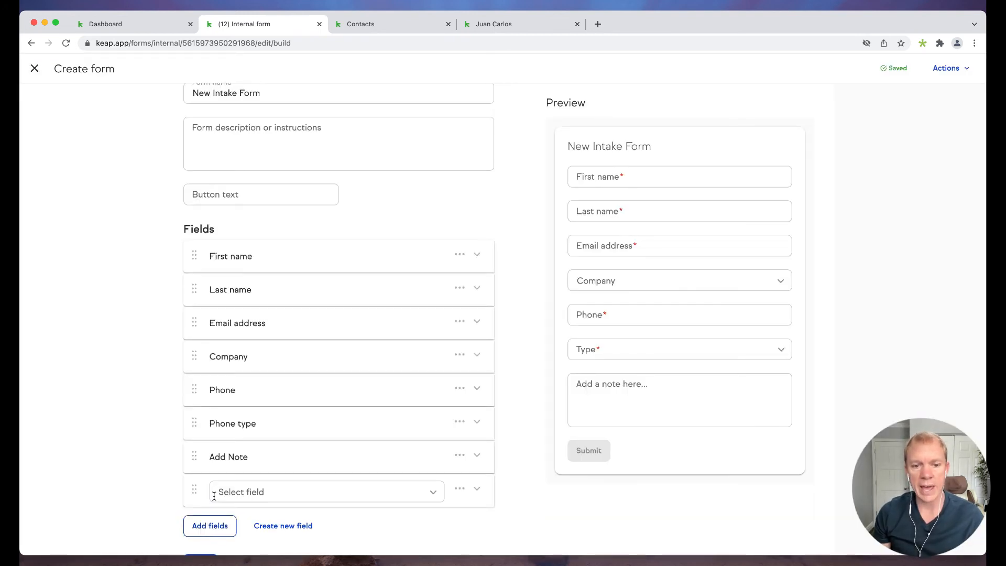
scroll(135, 472, down, 1)
click(306, 455)
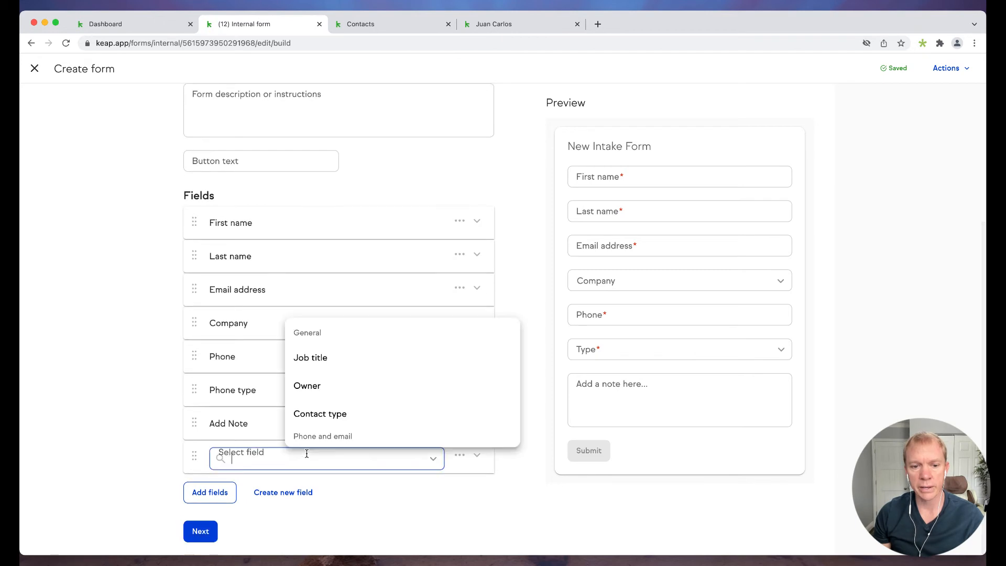
scroll(359, 417, down, 10)
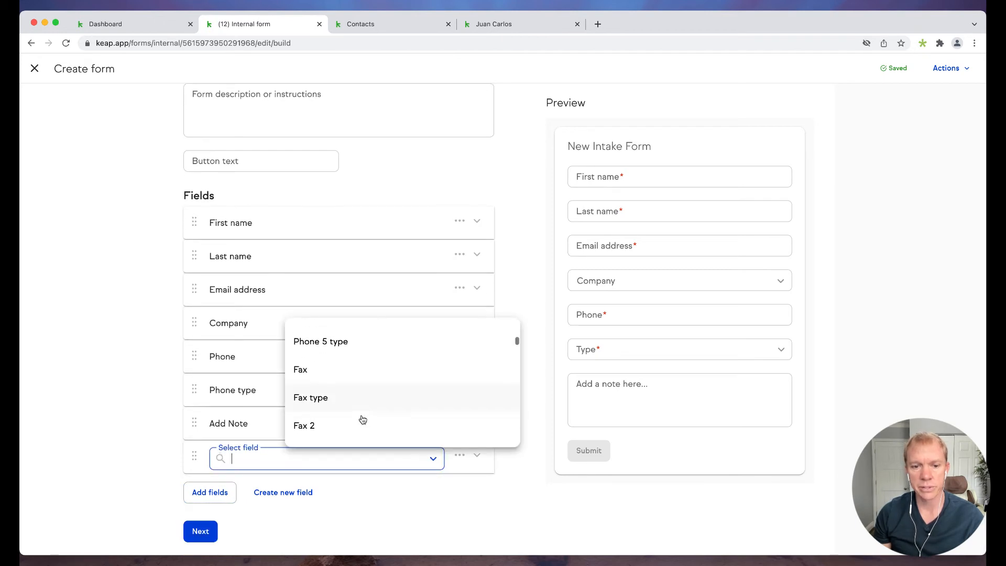
scroll(362, 418, down, 6)
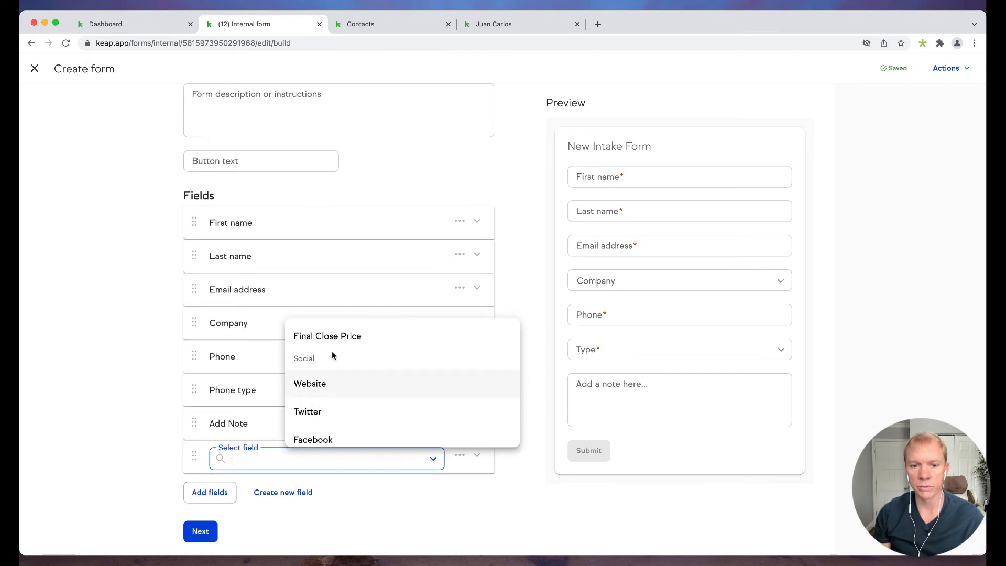
scroll(328, 365, down, 8)
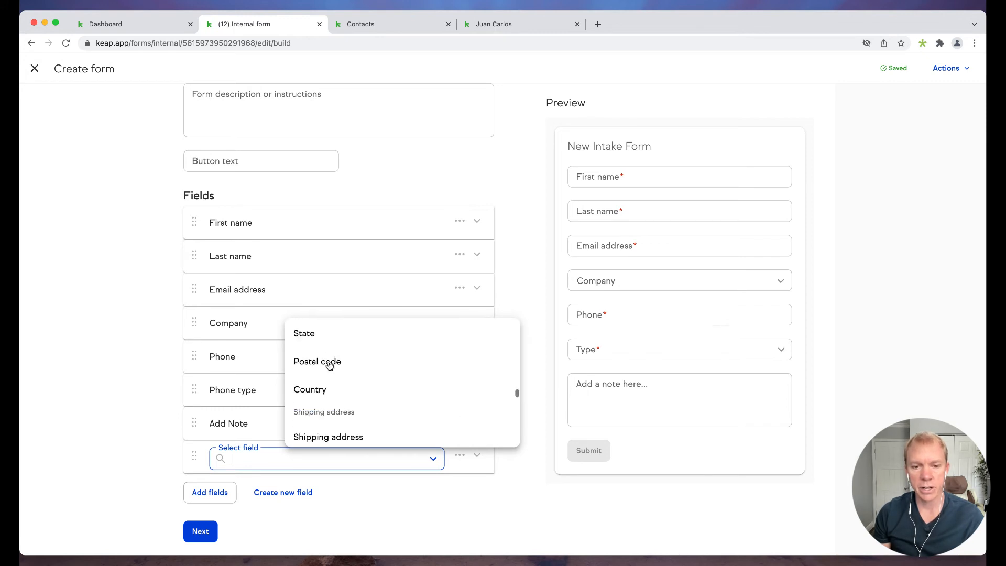
scroll(328, 365, down, 5)
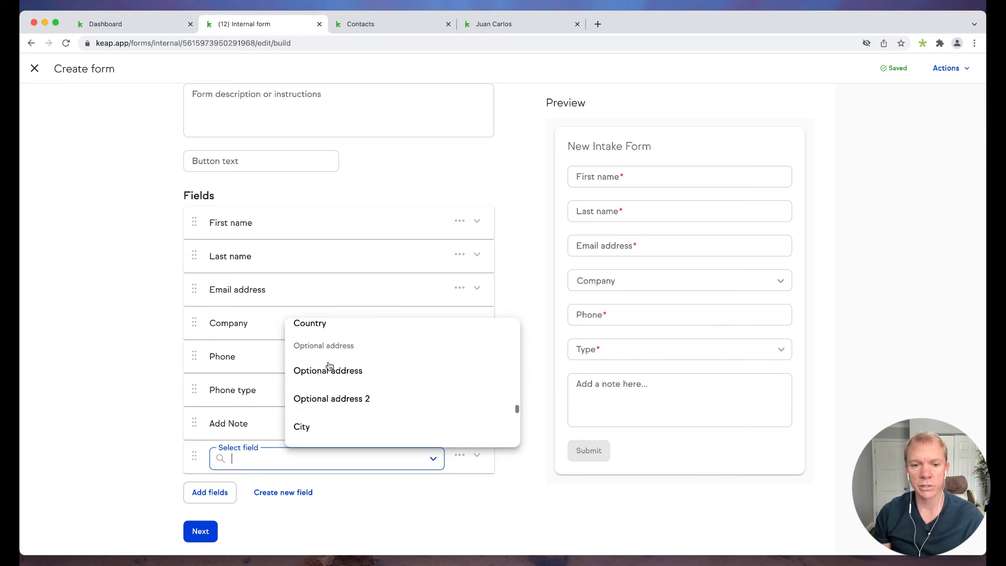
click(134, 437)
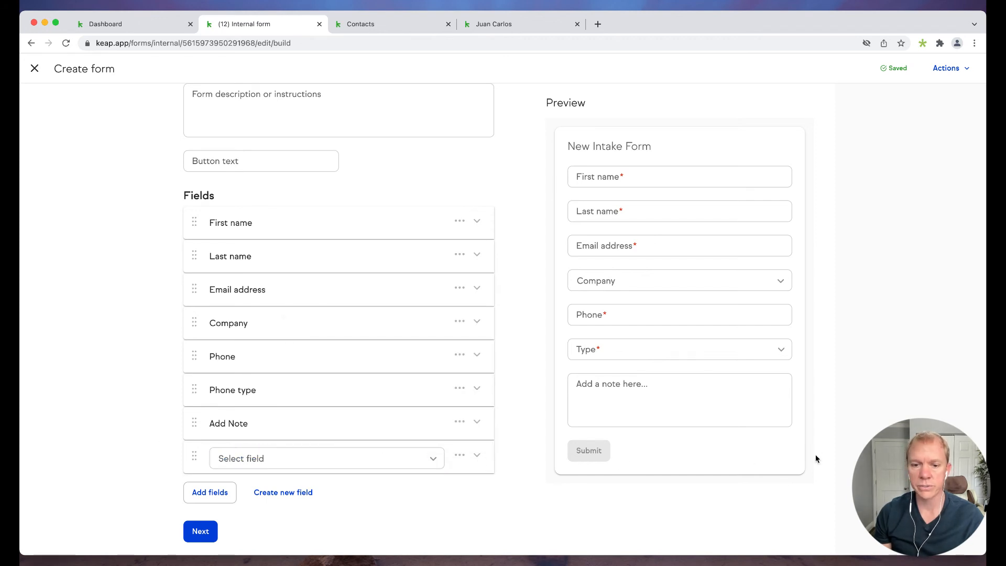
Delete the unassigned field row below Add Note
click(459, 459)
click(460, 459)
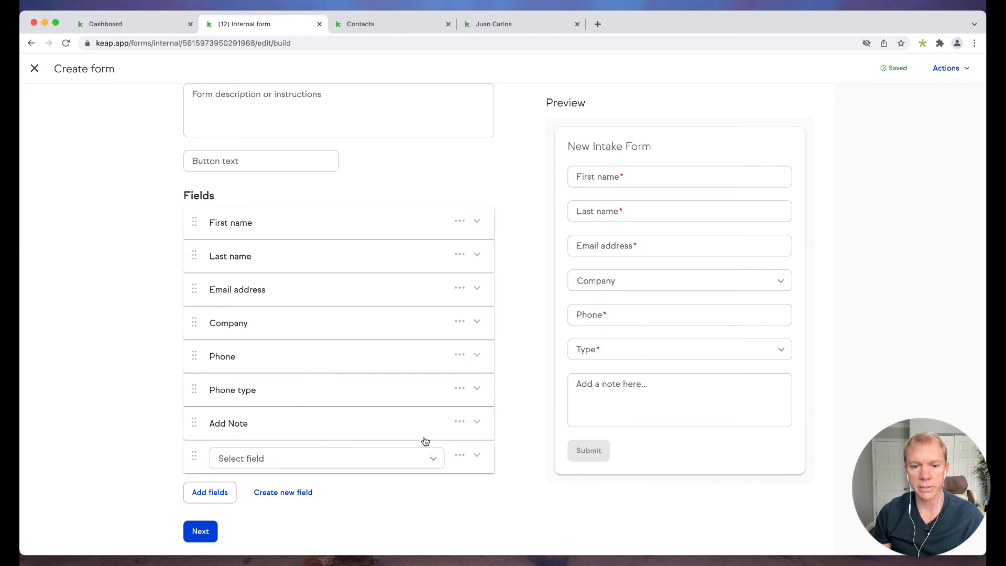
click(459, 457)
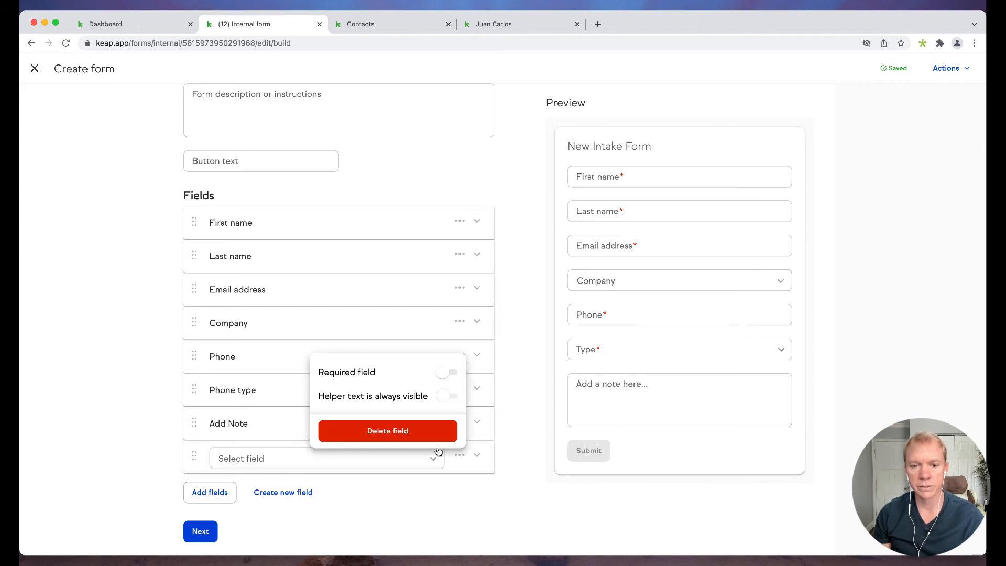
click(409, 430)
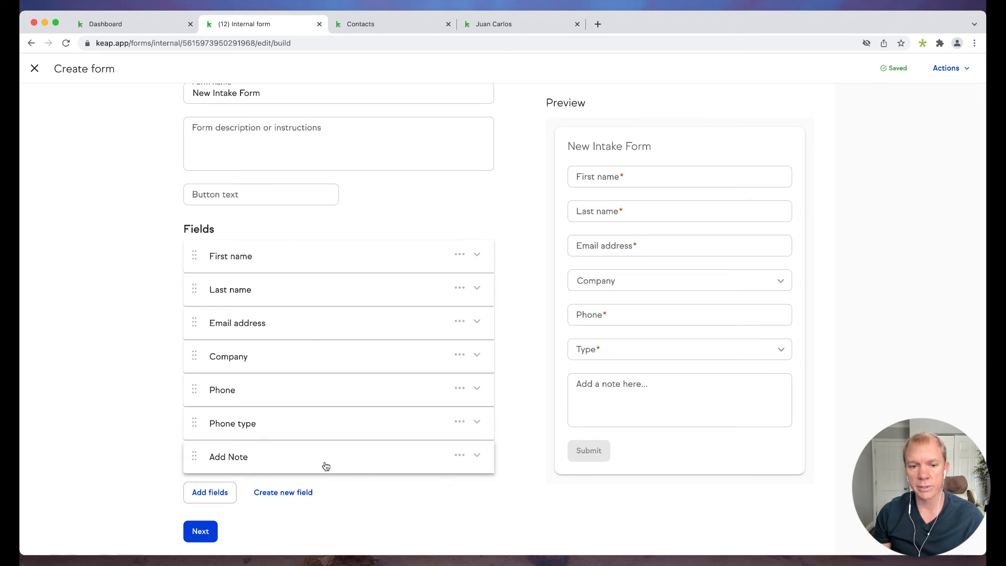
View the Add Note field's options for required field, helper text and deletion, and close them unchanged
click(463, 457)
scroll(432, 479, down, 1)
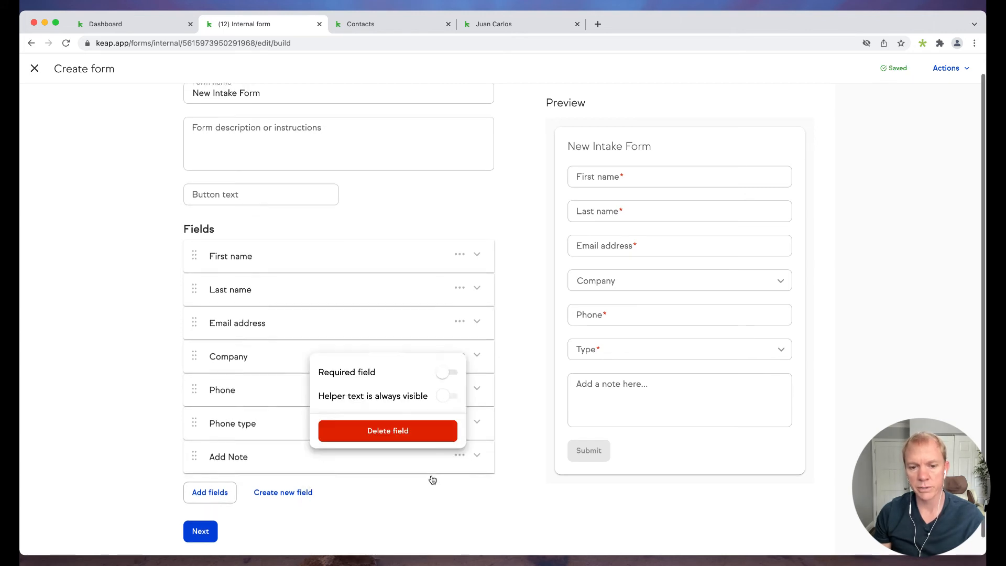
click(526, 396)
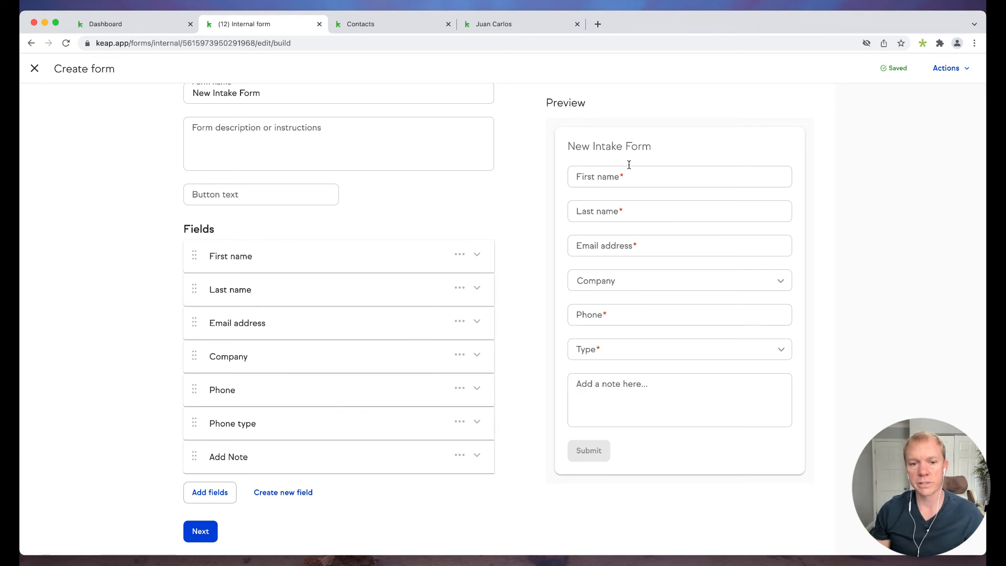
Proceed to the form's Automate stage to view the follow-up options, and close the form editor without publishing
click(199, 531)
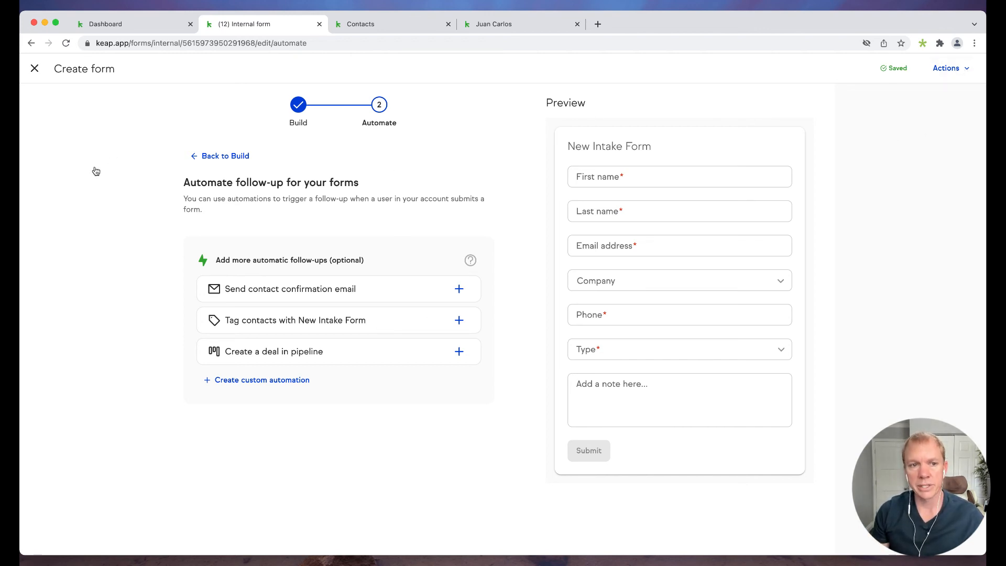
click(37, 73)
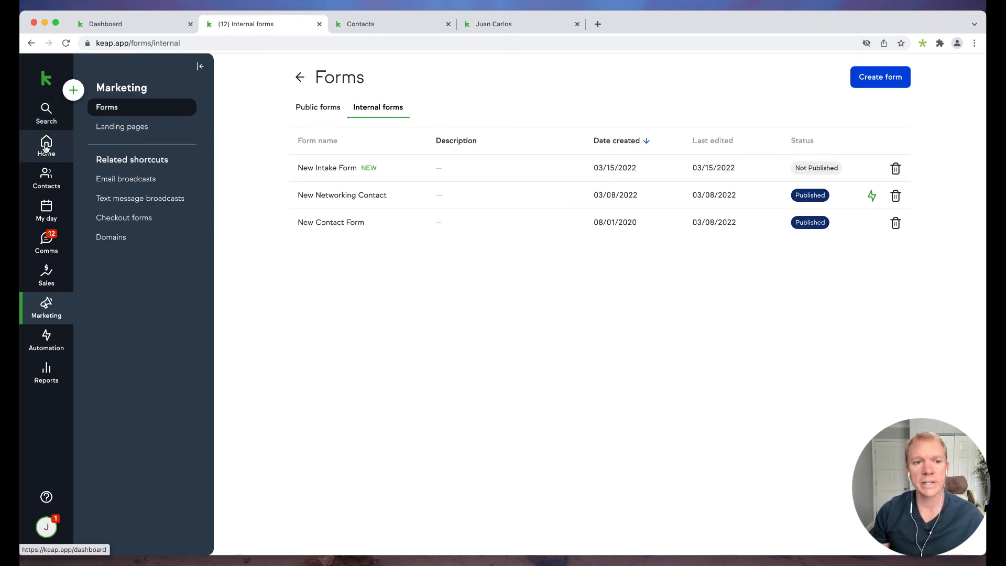
Go to the People list in Contacts and open the New Networking Contact form for adding a contact
click(45, 179)
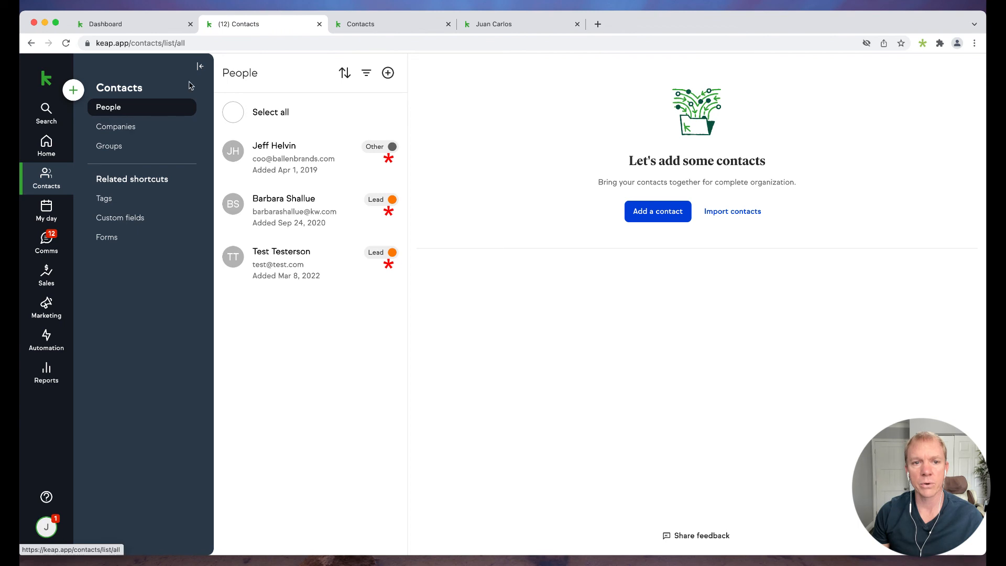
click(388, 73)
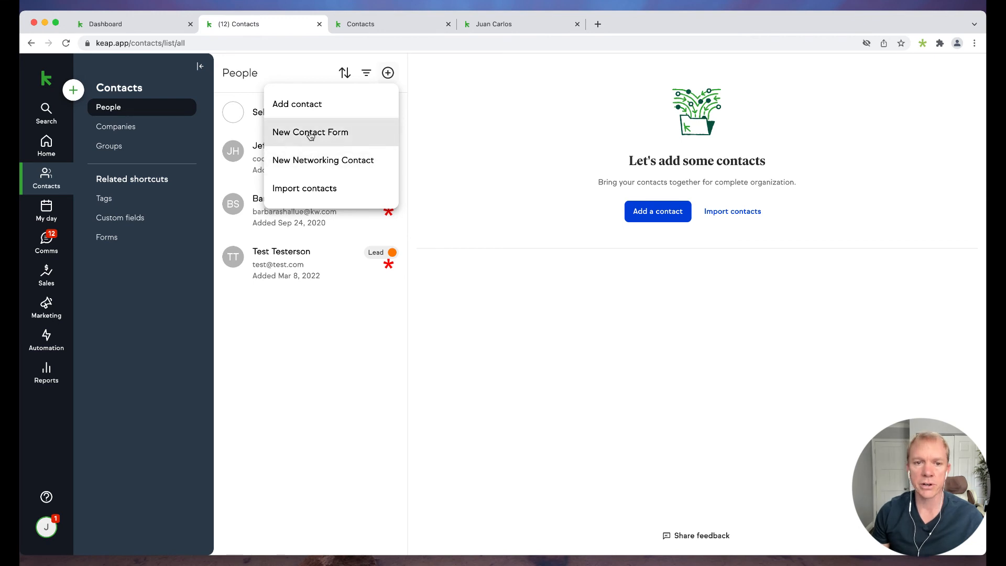
click(317, 162)
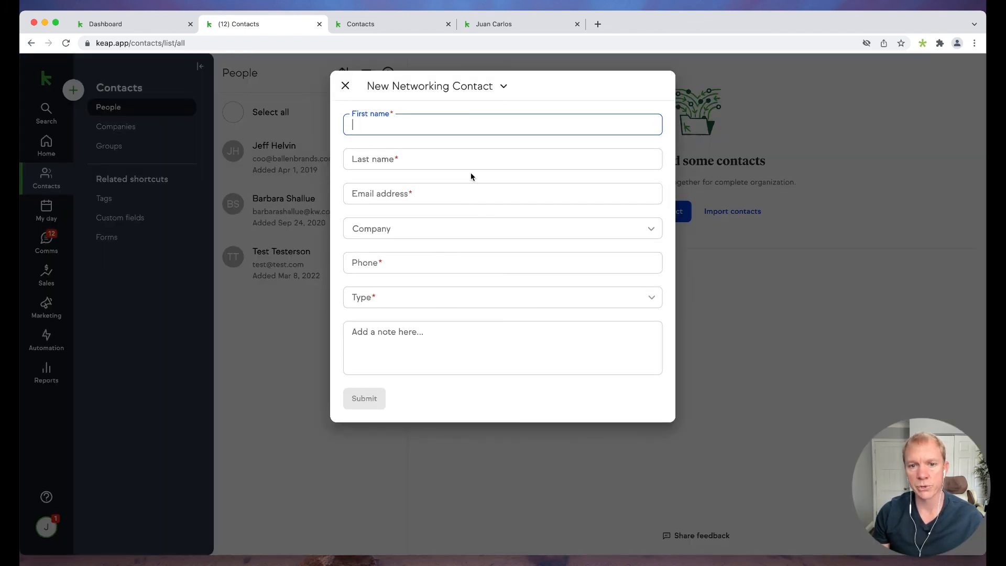
View the selectable forms in the New Networking Contact form, close it without submitting, and open the first contact in the People list
click(504, 88)
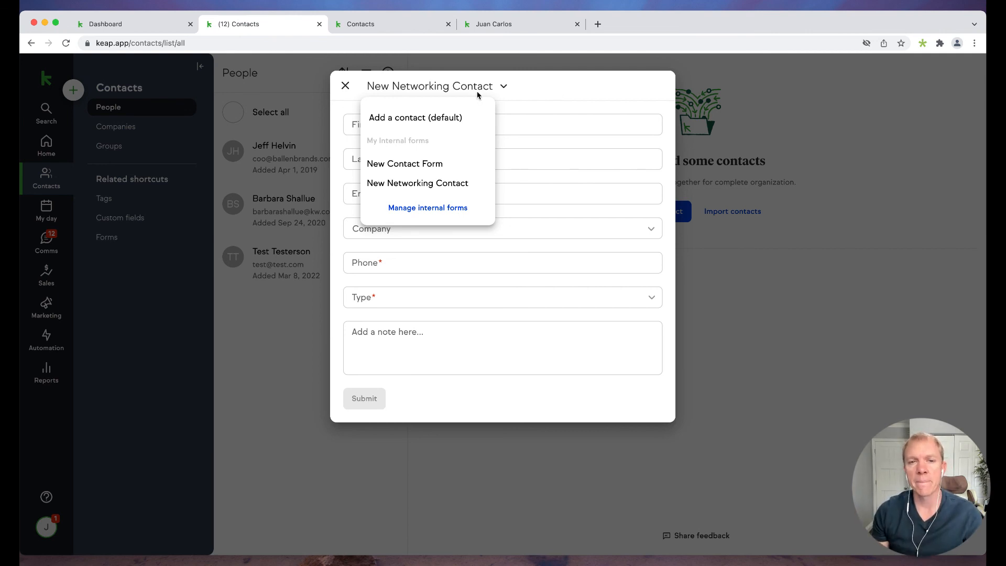
click(345, 85)
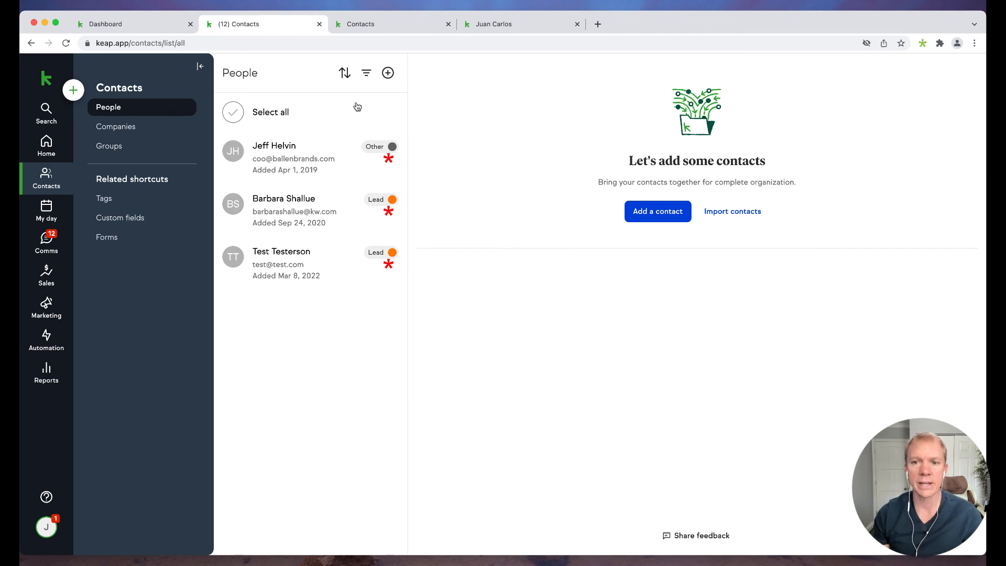
click(288, 150)
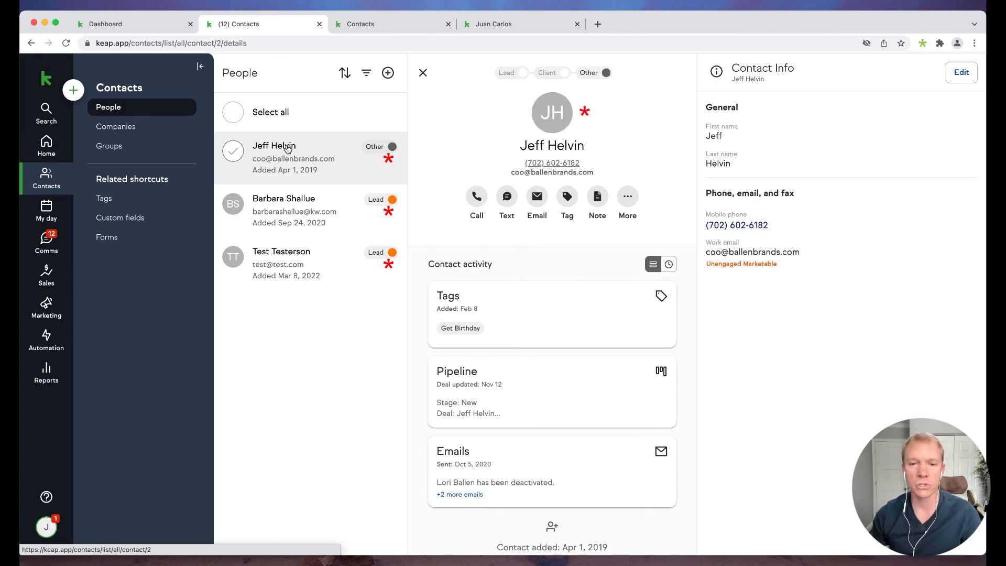
View the internal forms available for this contact, open New Contact Form to inspect its prefilled fields, and close it without updating
click(630, 196)
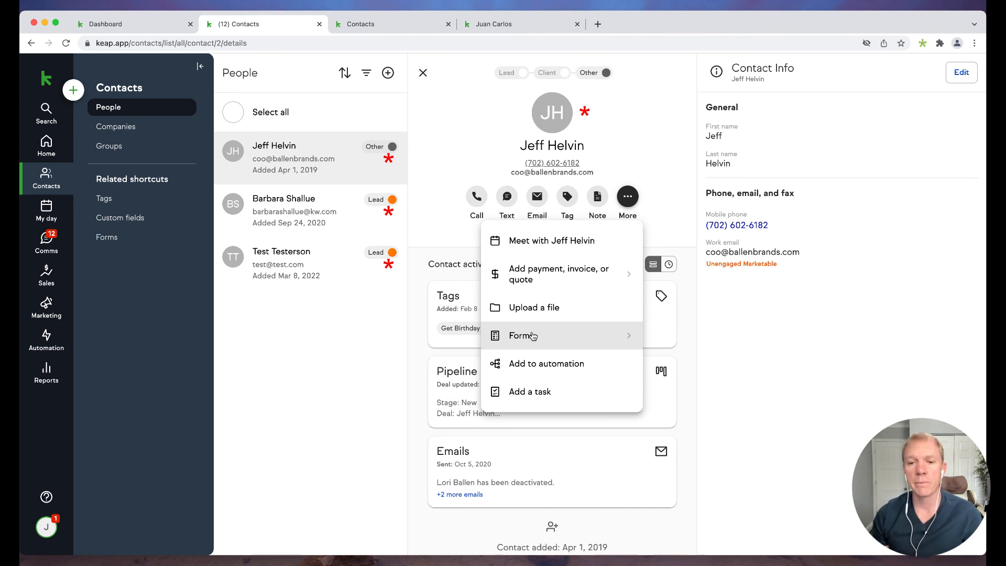
click(599, 341)
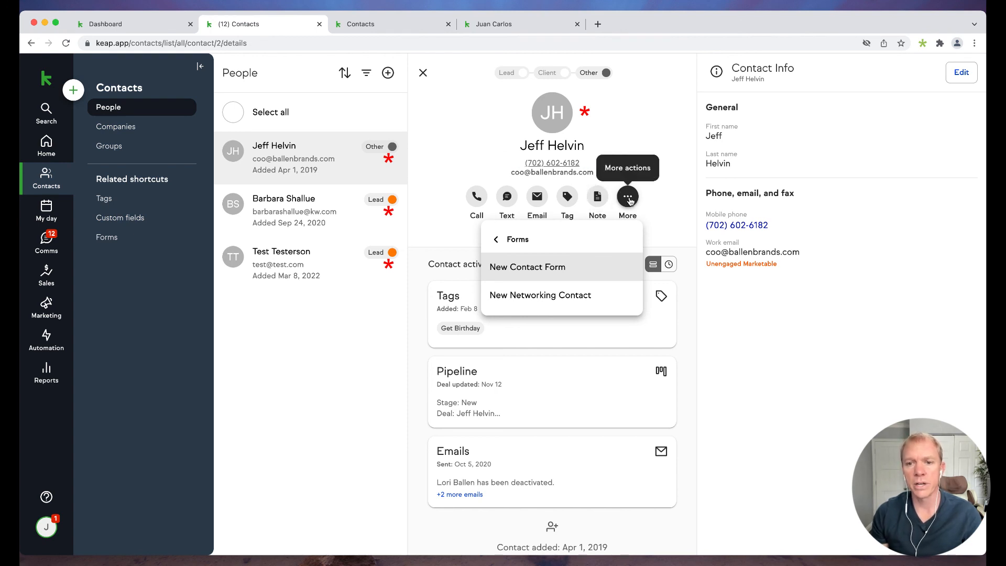
click(516, 239)
scroll(542, 325, down, 1)
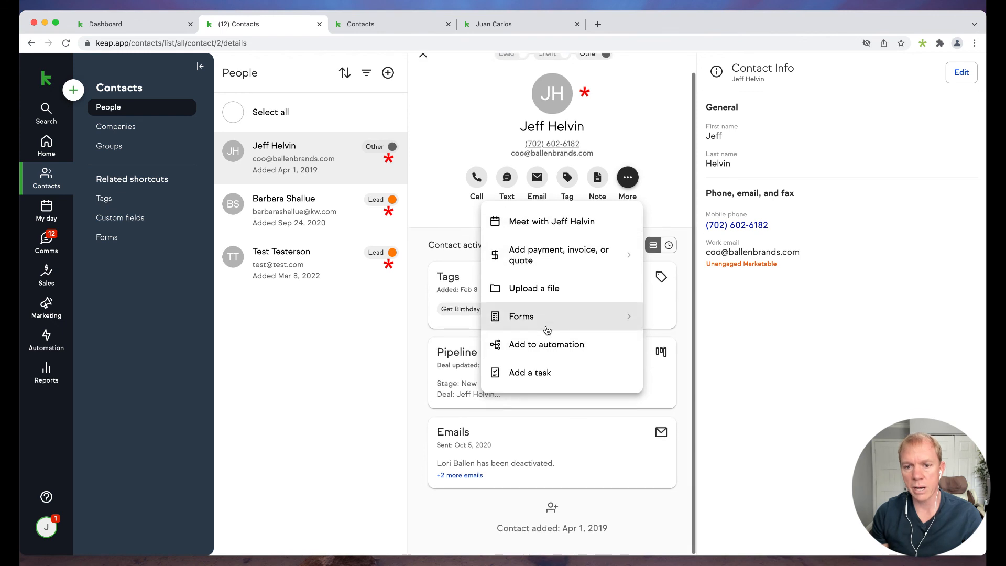
click(532, 318)
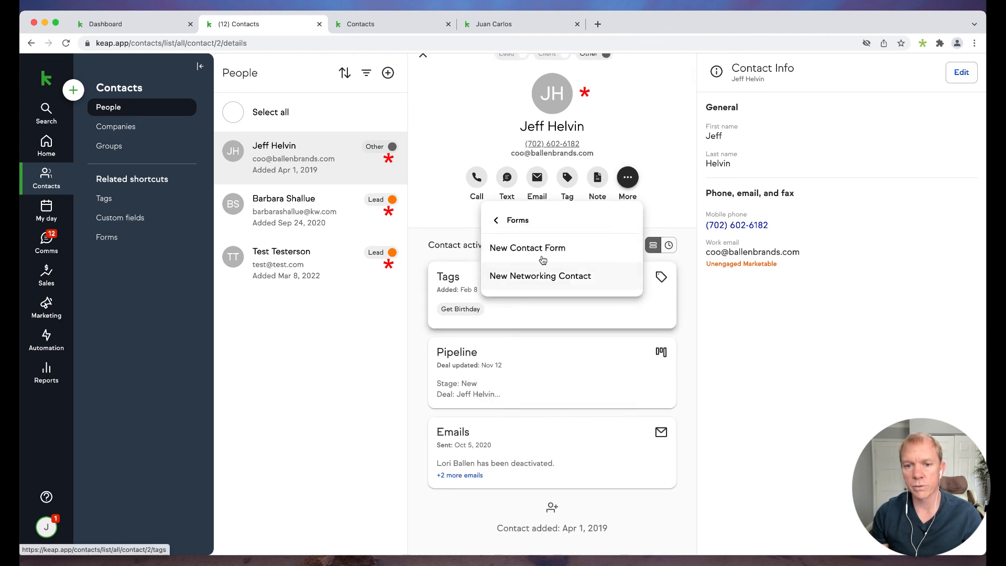
click(527, 248)
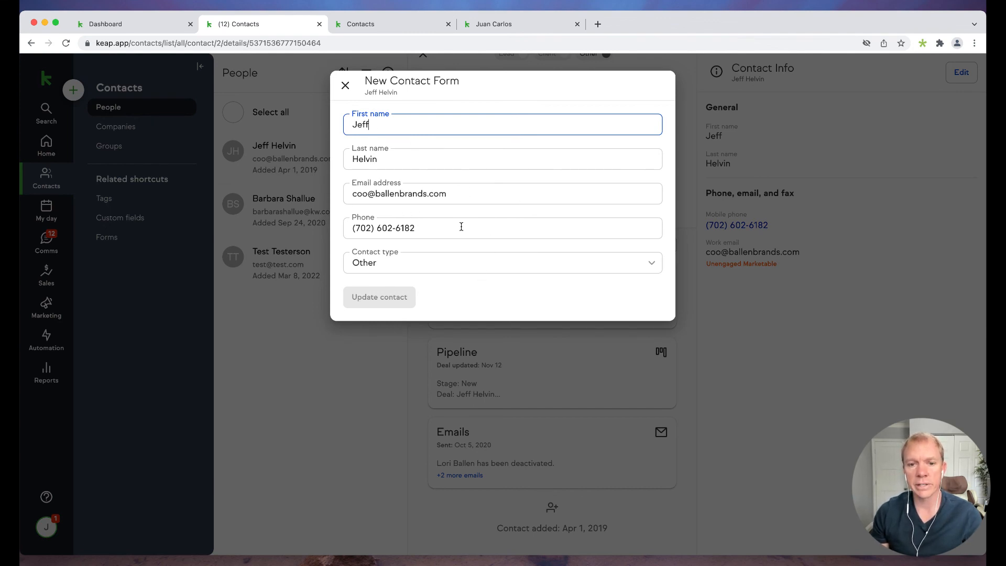
click(345, 87)
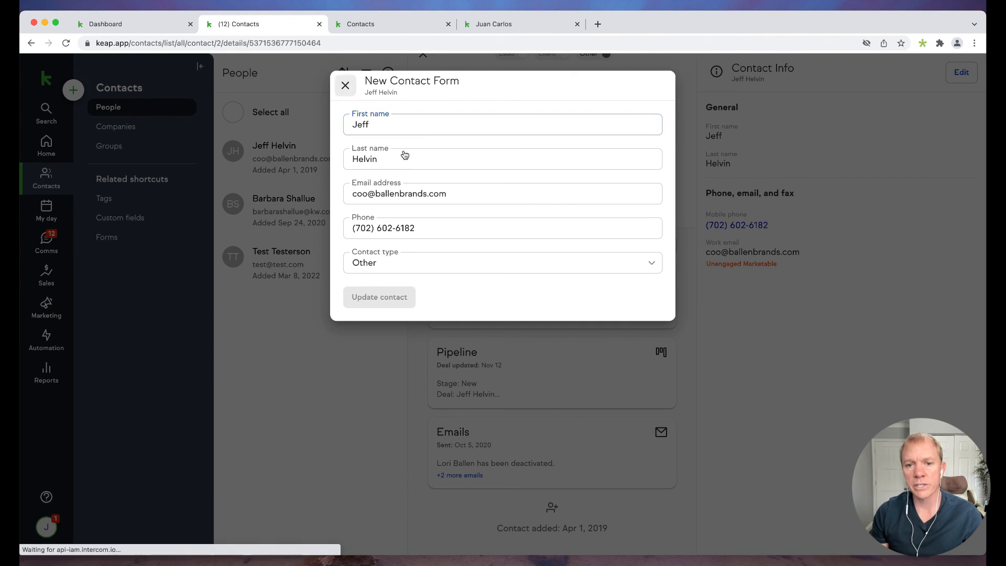
Open the New Networking Contact form for the same contact, inspect its prefilled fields and empty note field, and close it without updating
click(631, 184)
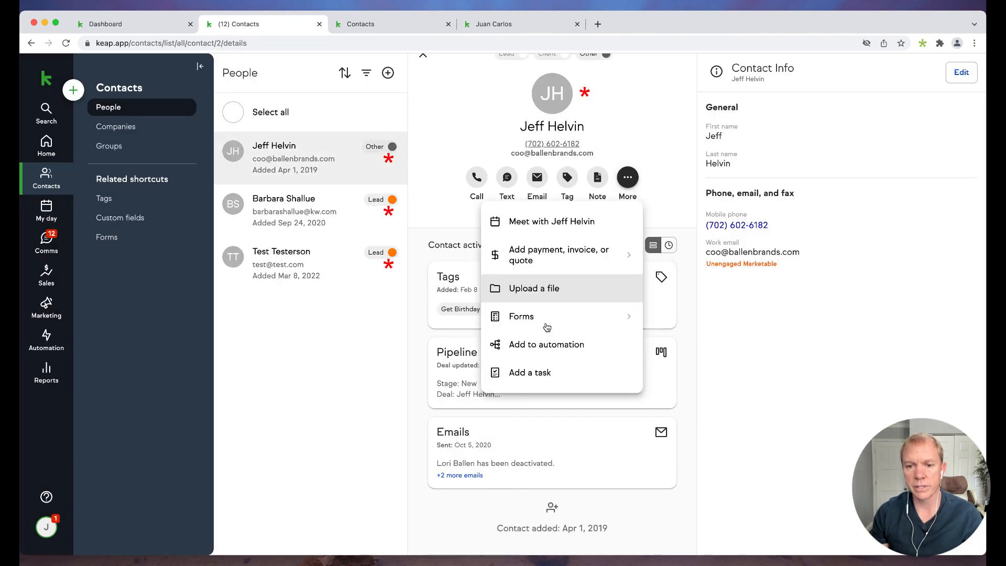
click(540, 321)
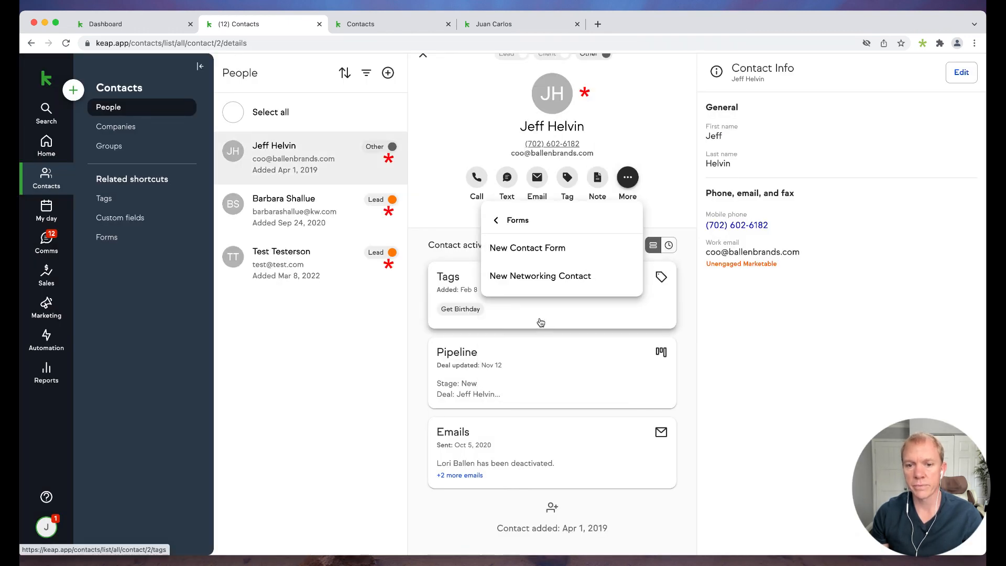
click(535, 282)
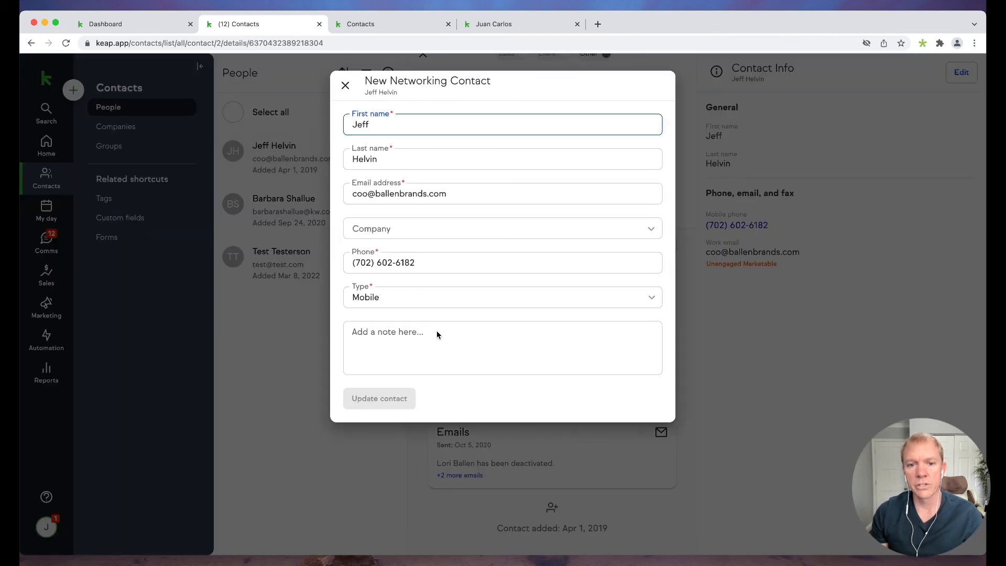
click(419, 340)
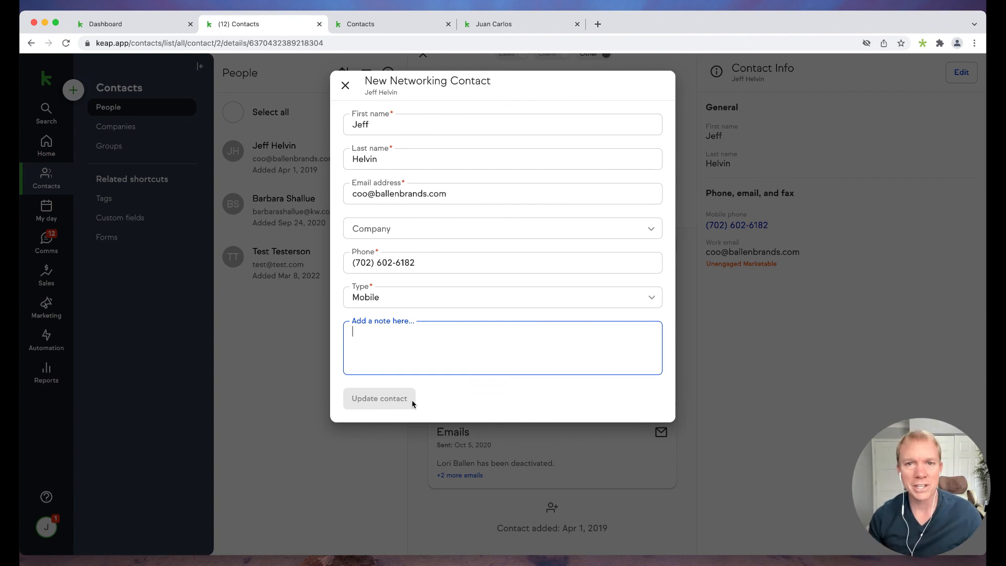
click(345, 86)
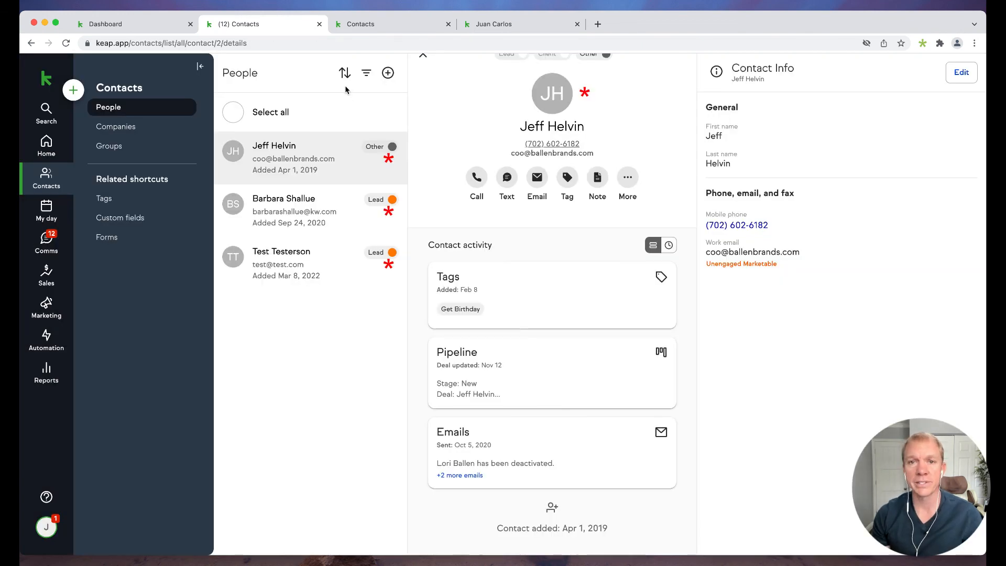